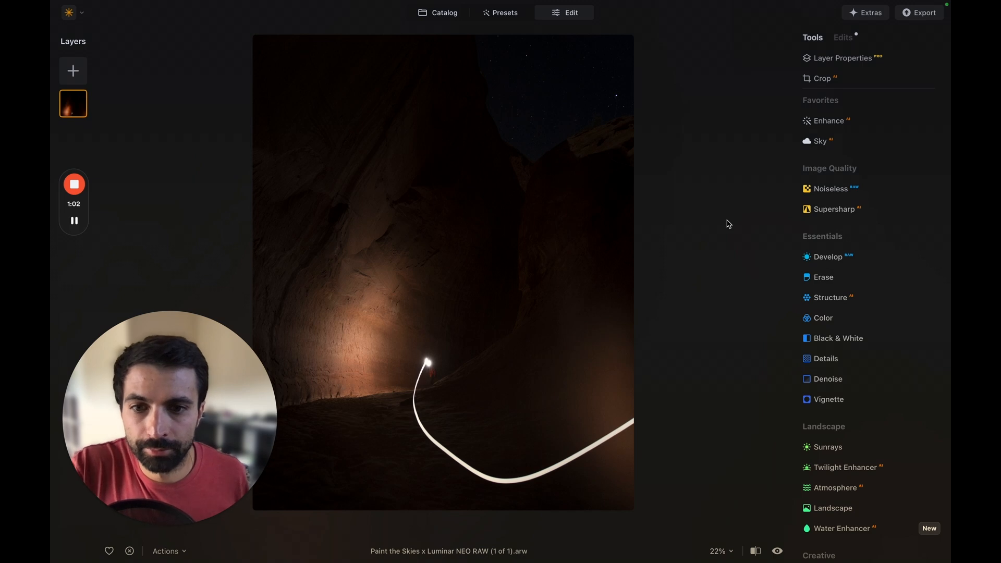
Brighten the RAW photo in Develop with Exposure 1.88, Smart Contrast 22, Highlights -14 and Shadows 4
click(827, 256)
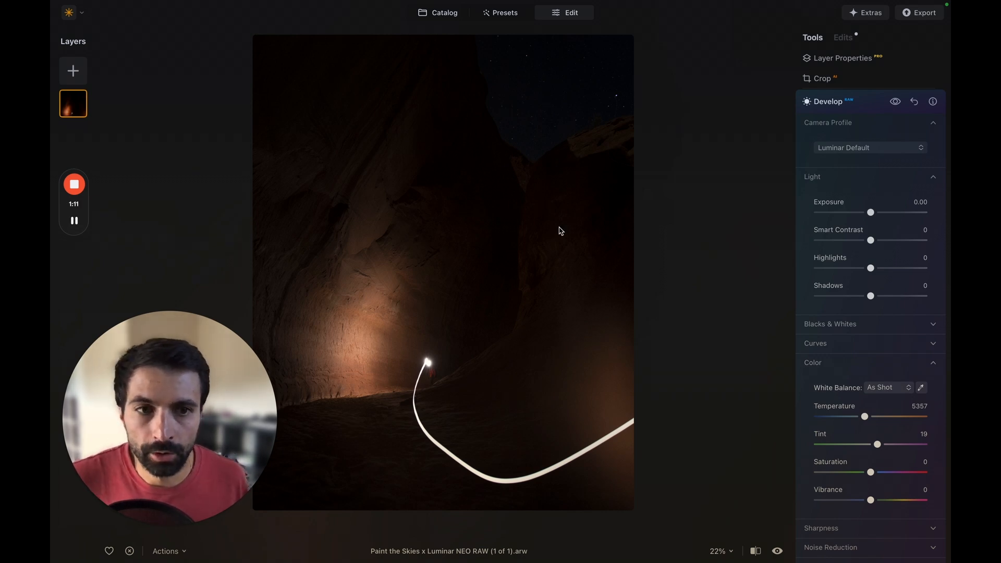
click(885, 213)
drag(886, 215, 883, 242)
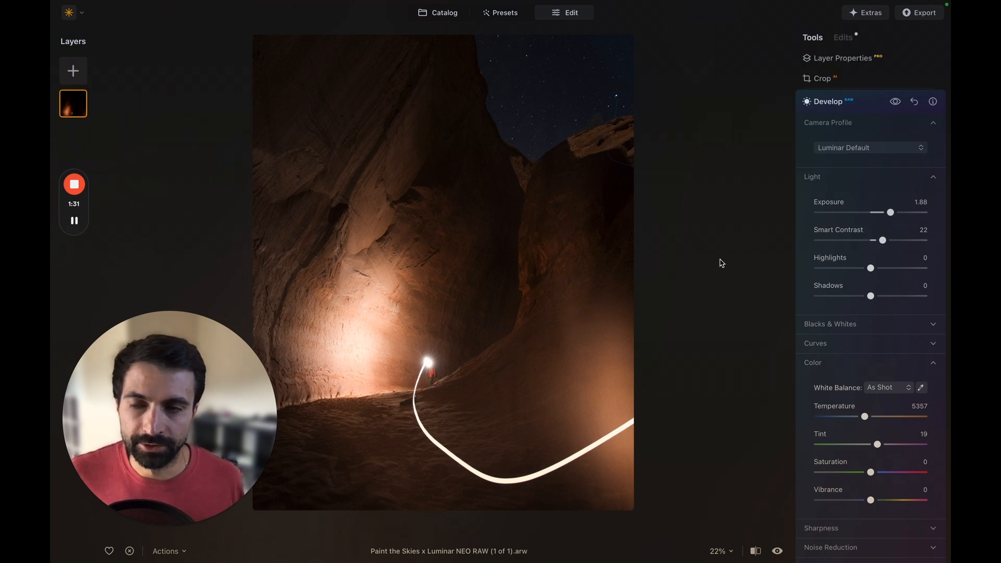
drag(870, 268, 874, 300)
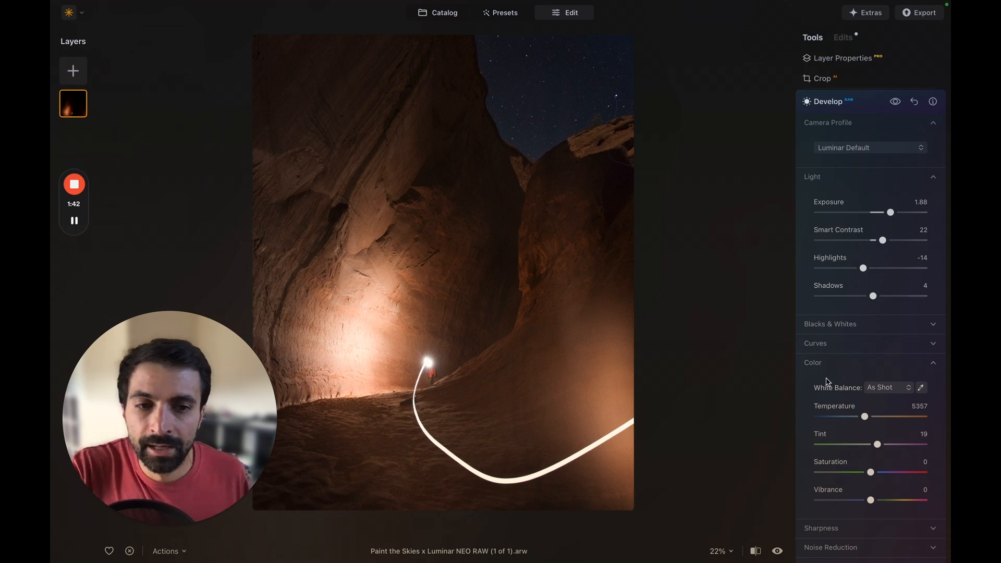
Add a shadow point and a midtone point to the main tone curve and pull both down slightly to darken the shadows
click(838, 345)
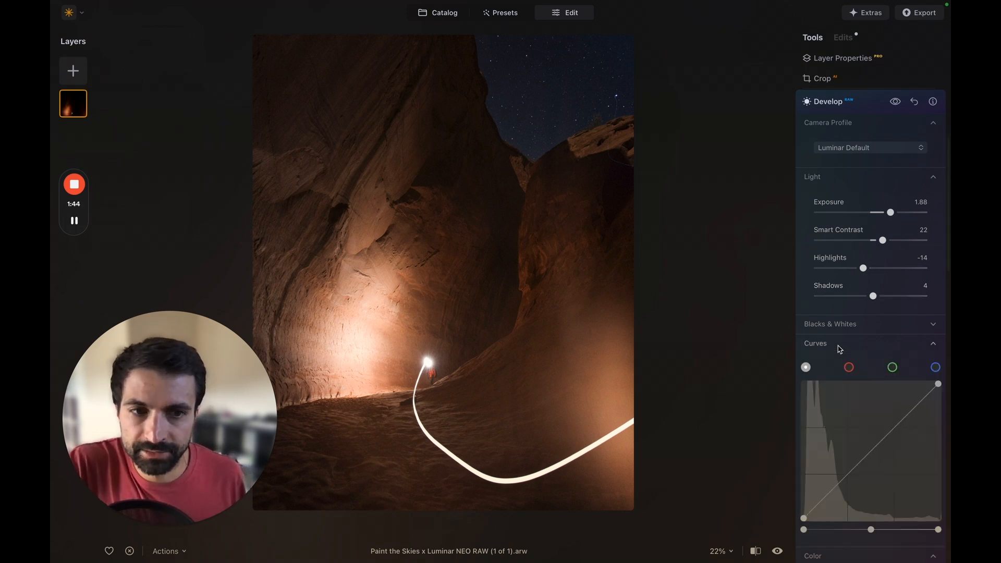
click(838, 484)
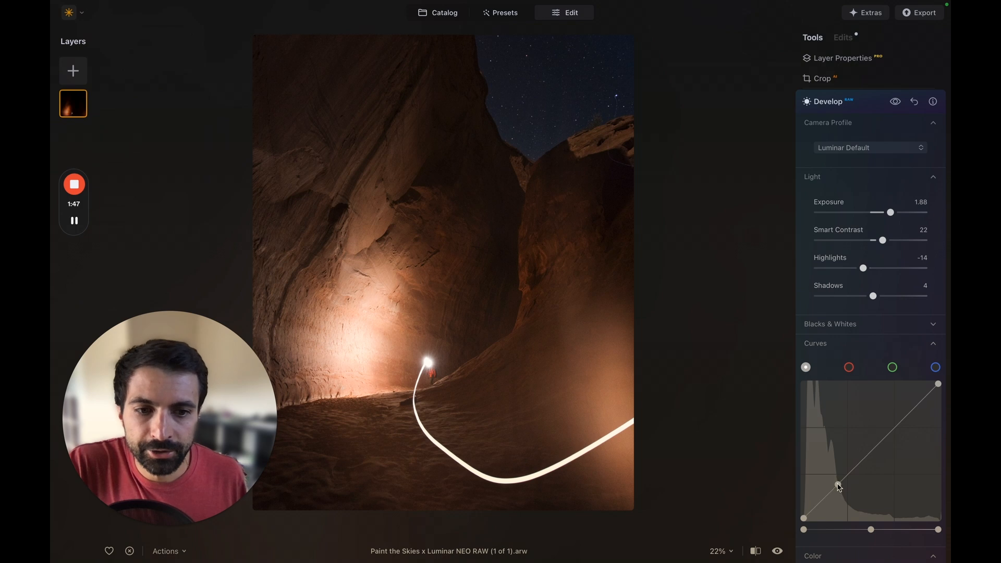
click(877, 448)
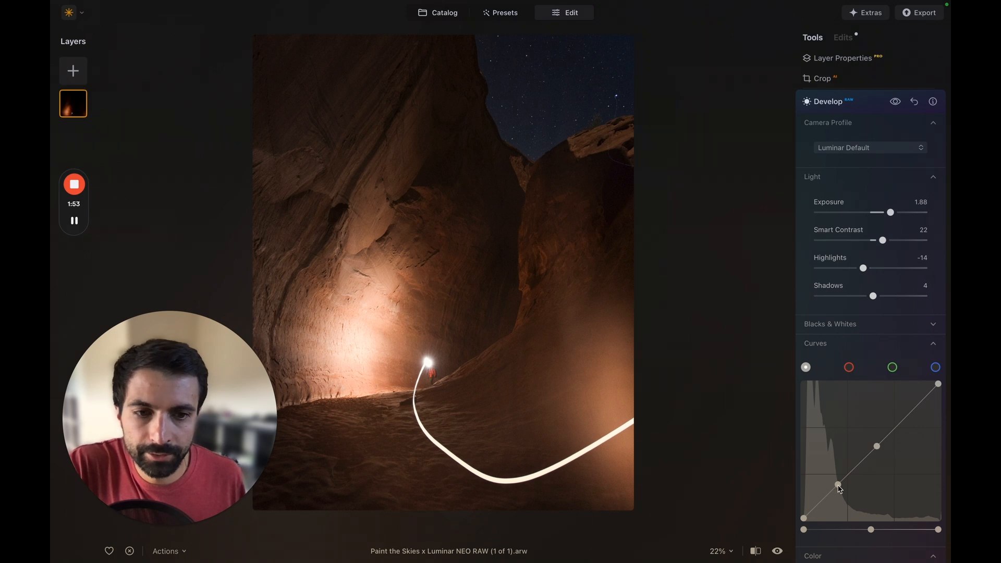
drag(839, 488, 841, 492)
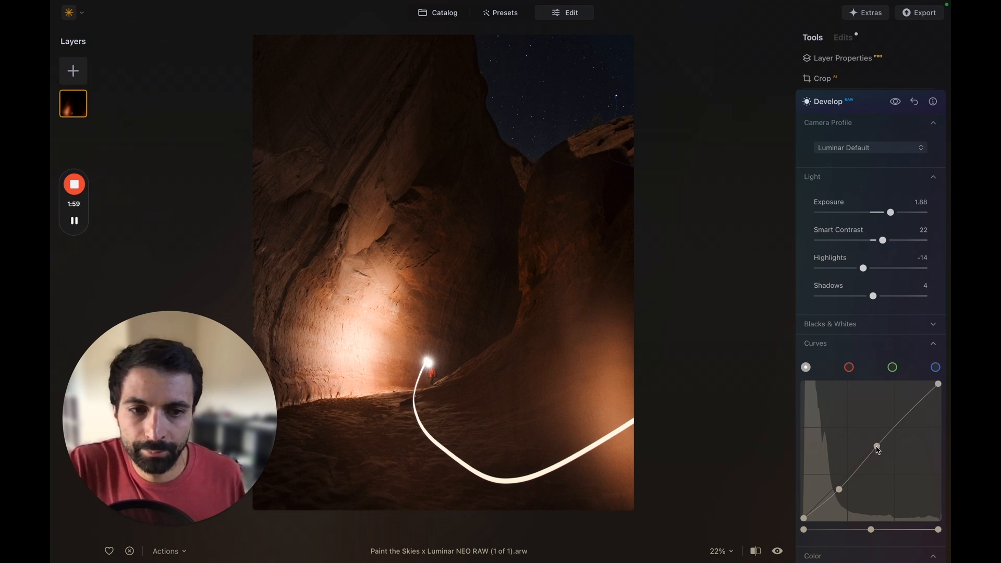
drag(878, 447, 879, 448)
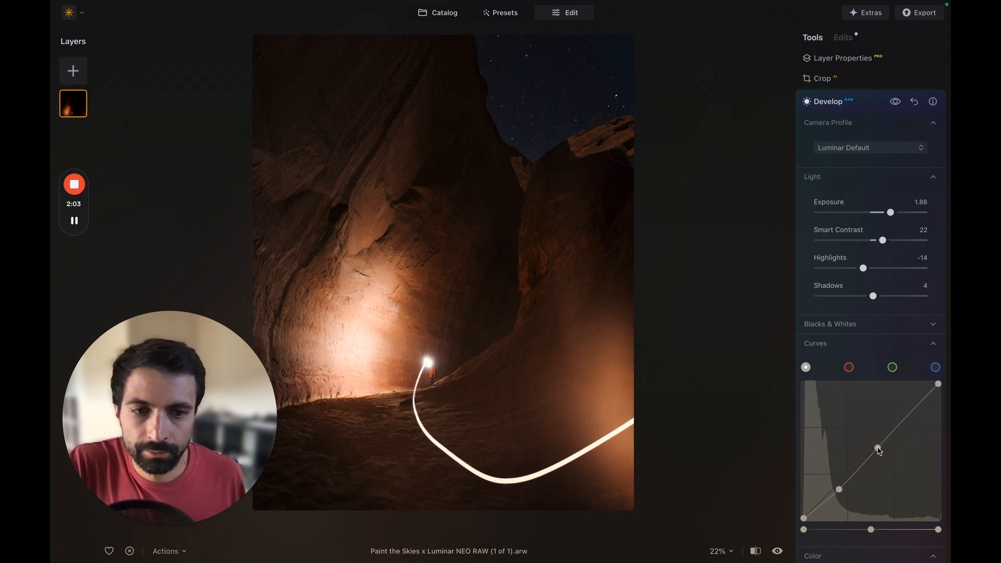
Shape a gentle S-curve in the red channel with three points, raising the highlights and lowering the shadows slightly
click(849, 368)
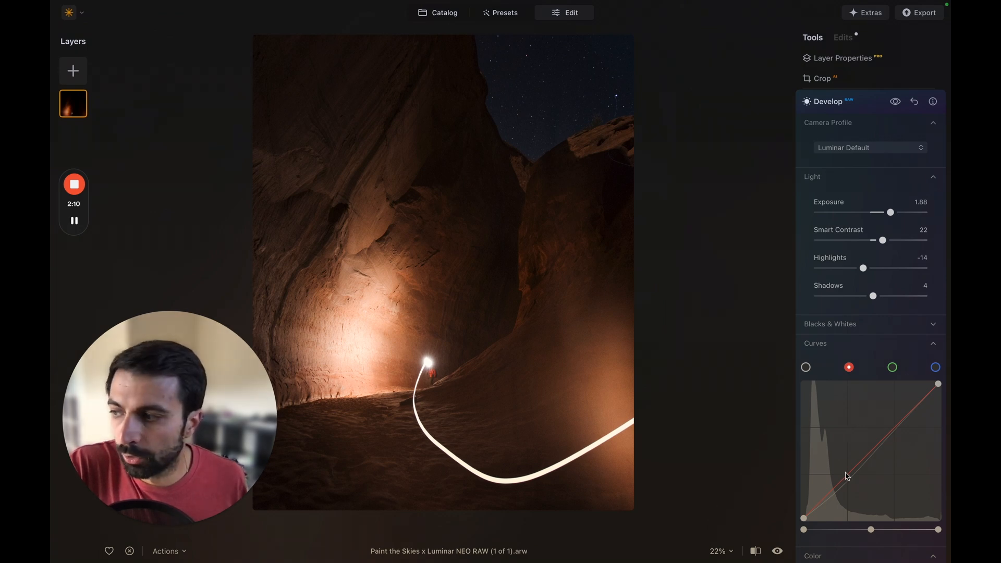
click(847, 476)
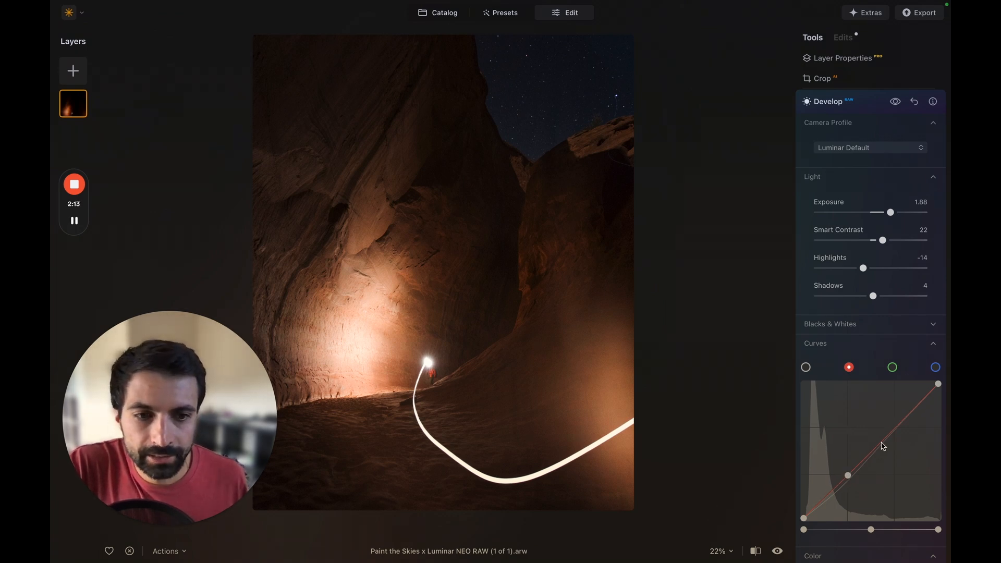
click(879, 447)
click(905, 419)
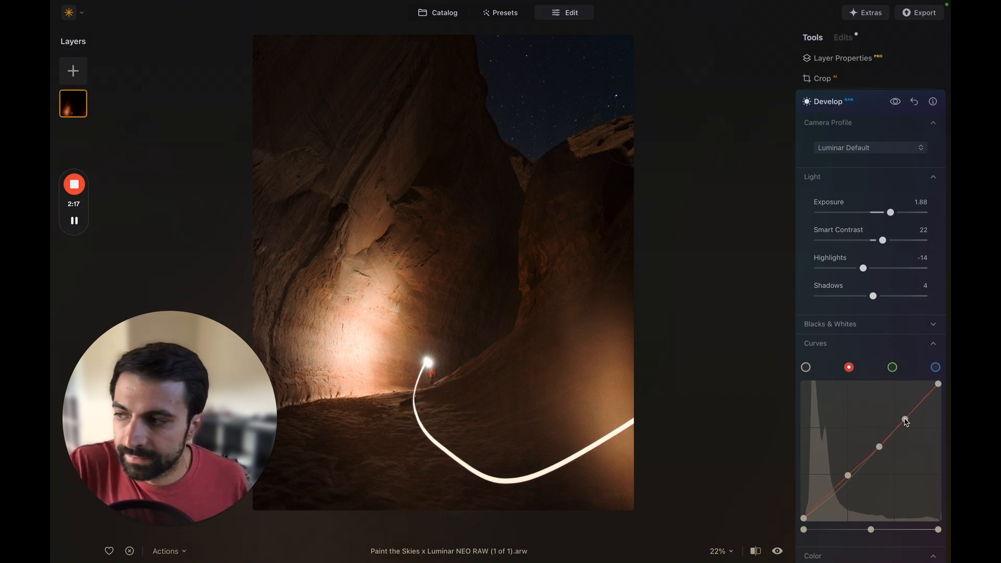
drag(905, 419, 903, 417)
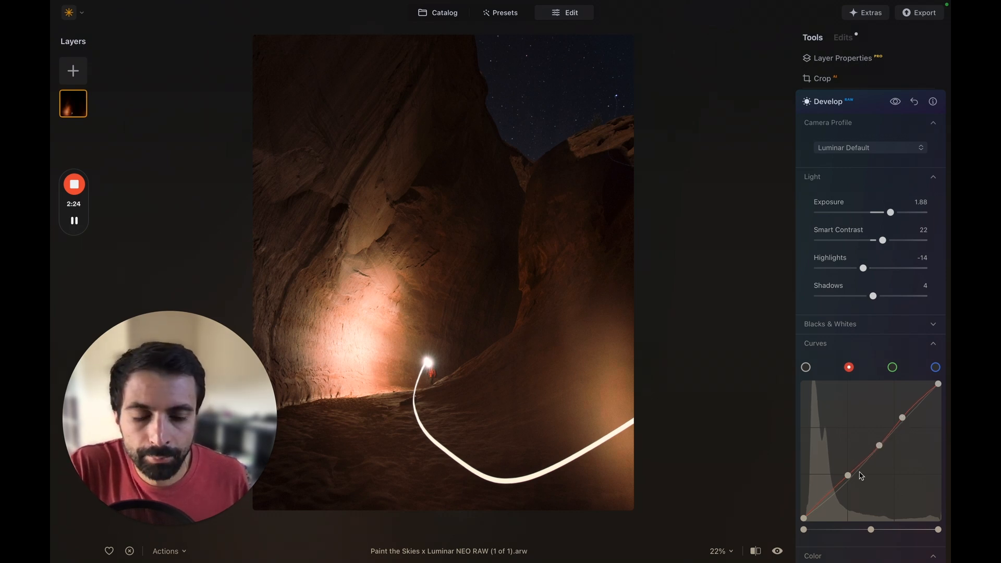
drag(848, 476, 846, 478)
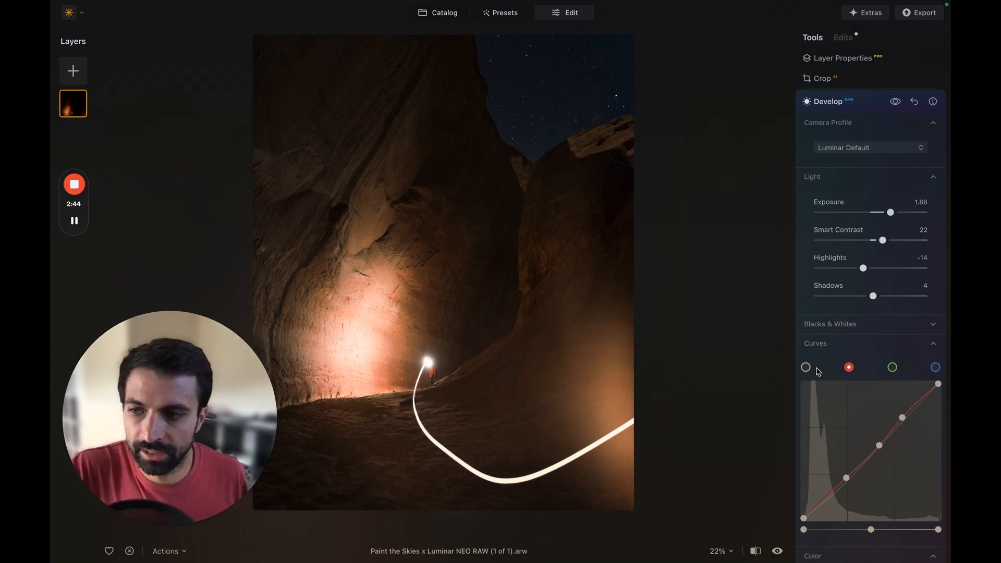
Warm the photo to a Temperature of 5534 and set Saturation and Vibrance to 5 each in Develop
scroll(835, 335, down, 3)
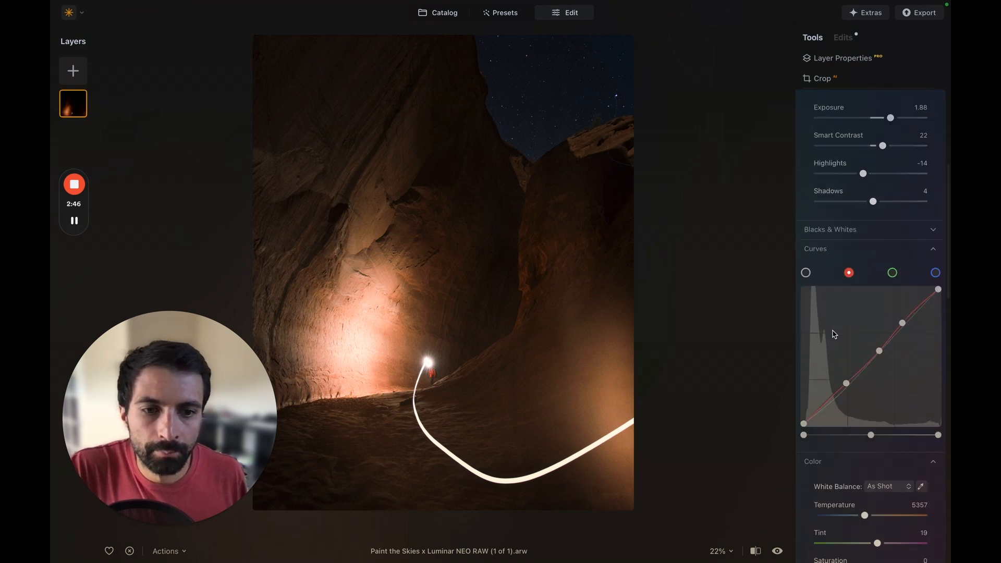
scroll(835, 334, down, 5)
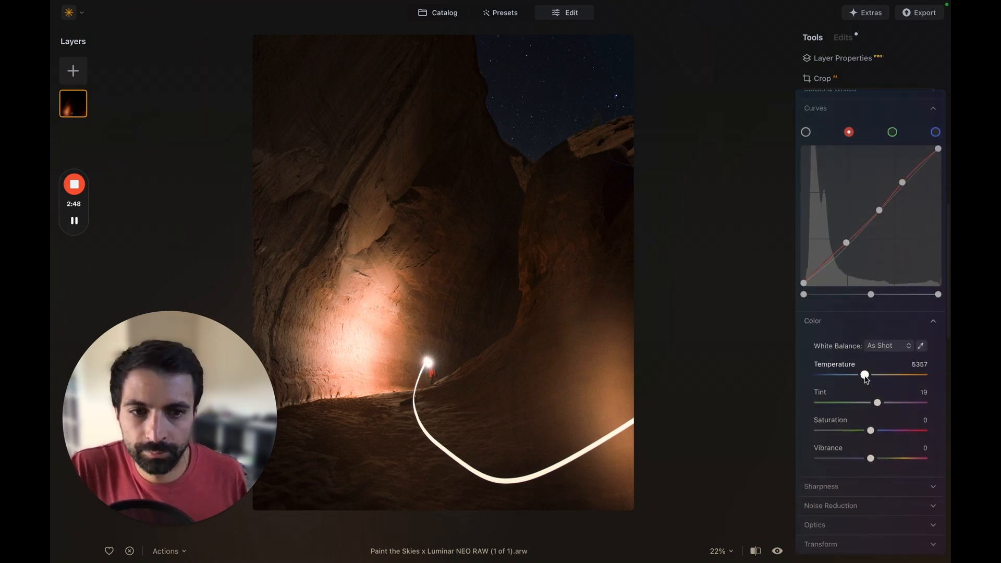
drag(865, 376, 866, 377)
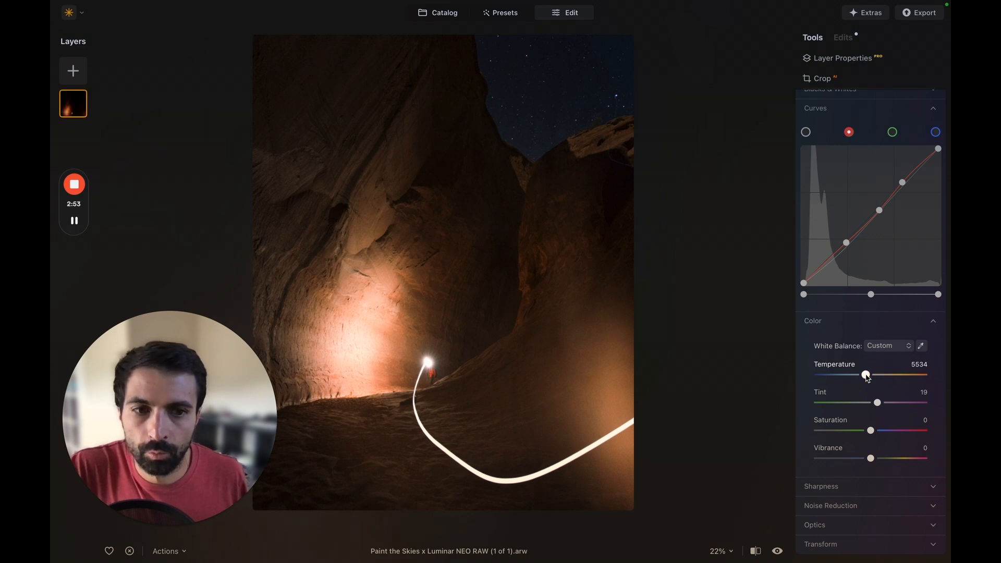
mouse_move(870, 430)
mouse_down()
mouse_move(874, 459)
mouse_move(874, 431)
mouse_up()
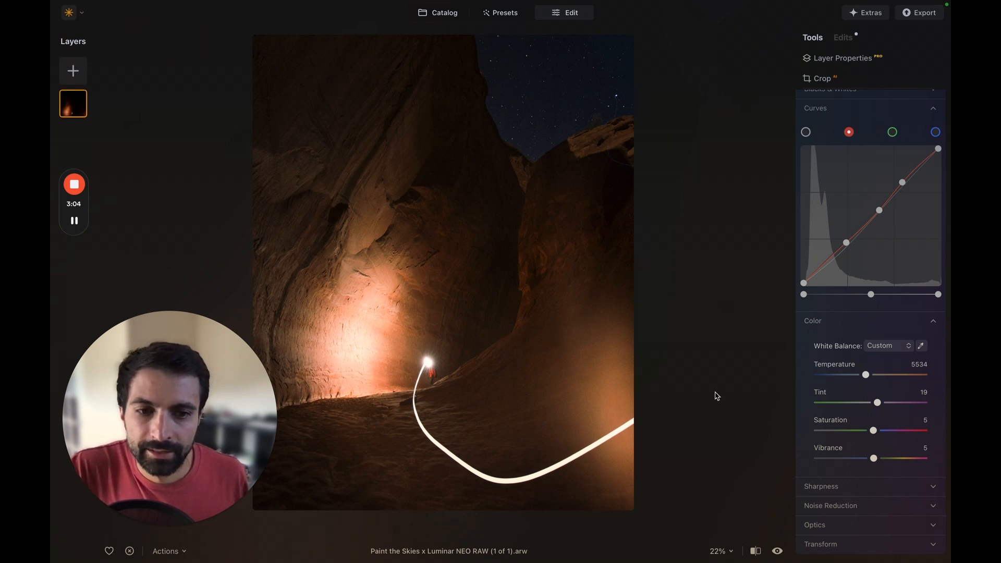
Set the luminosity noise reduction to 12 in Develop and close the tool
scroll(802, 437, down, 2)
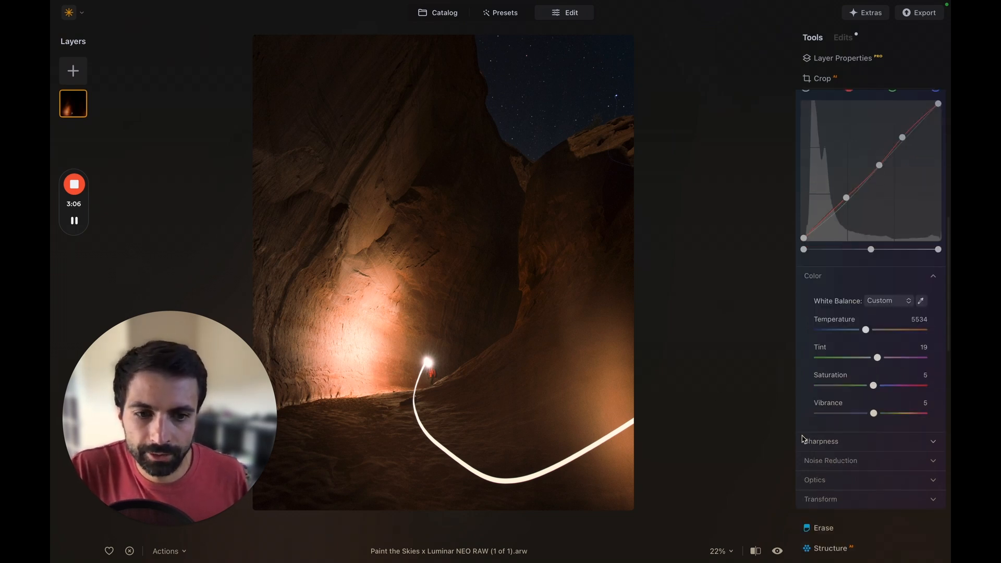
scroll(802, 440, down, 2)
click(829, 404)
click(835, 450)
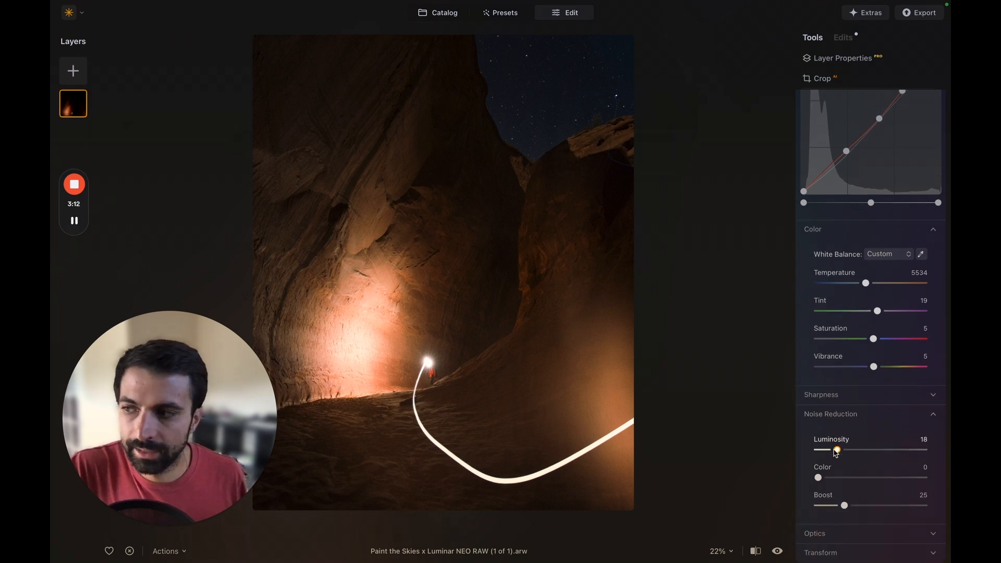
drag(835, 450, 831, 452)
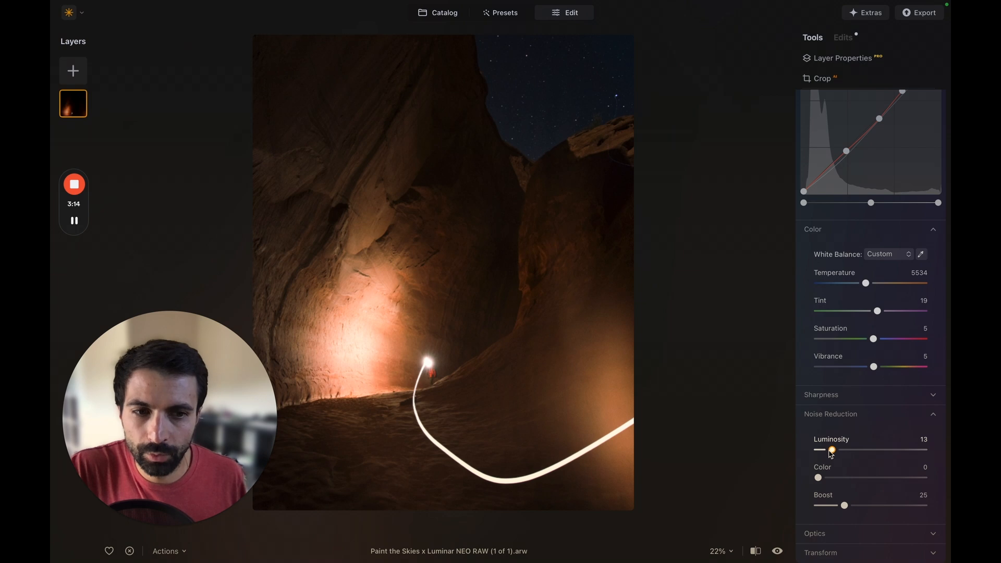
scroll(822, 466, down, 3)
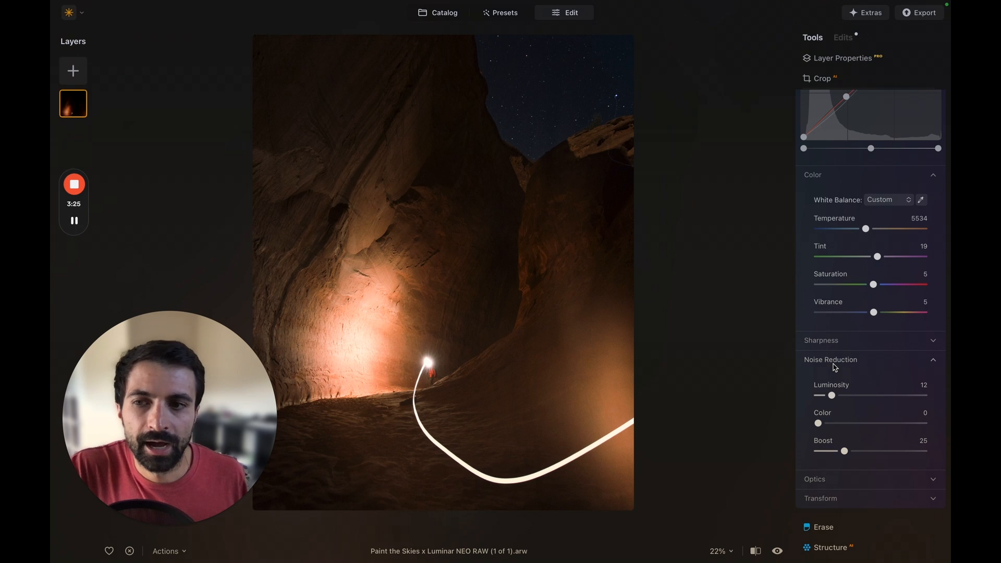
scroll(829, 264, up, 10)
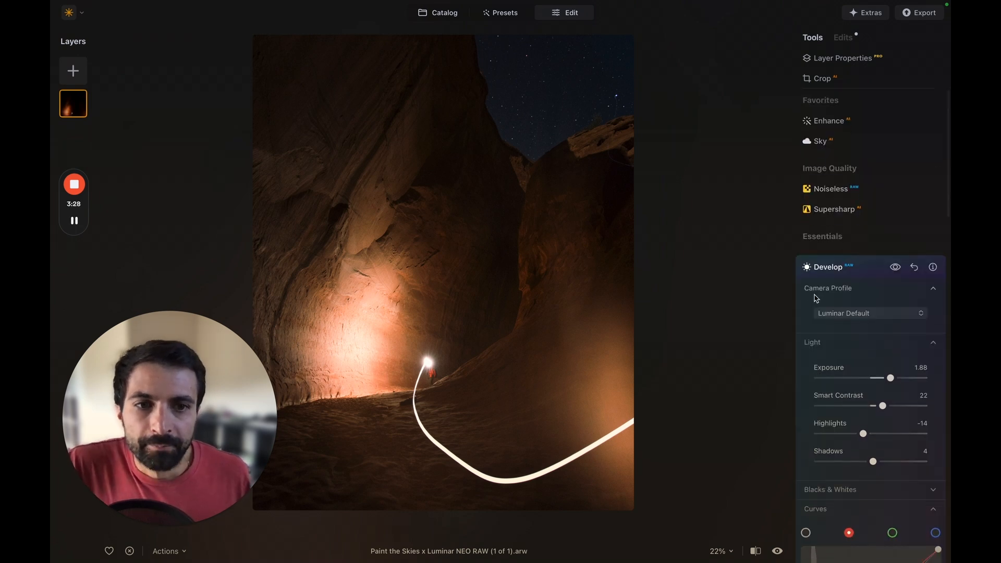
click(831, 266)
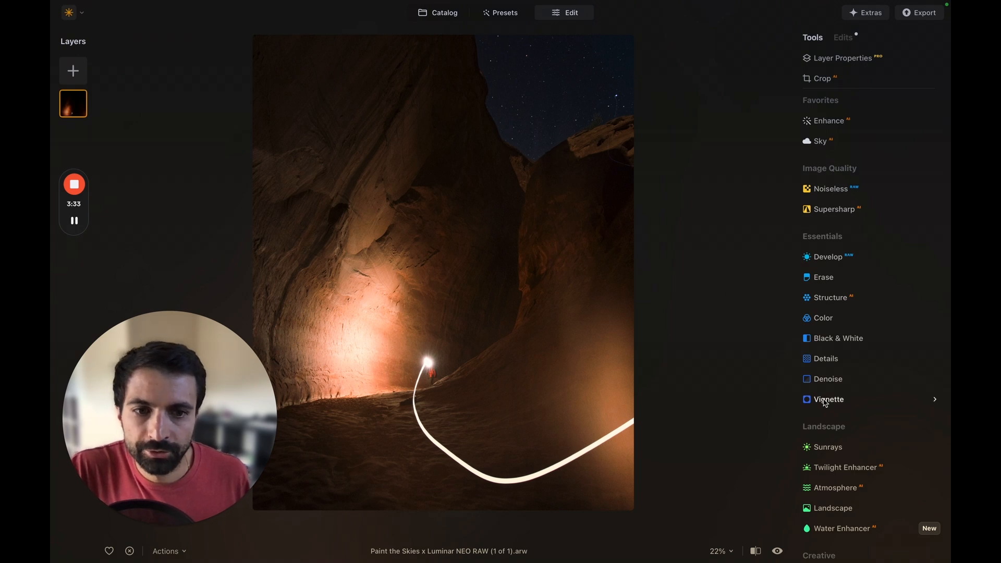
Apply a subtle dark vignette with an Amount of -5 and close the Vignette tool
click(825, 400)
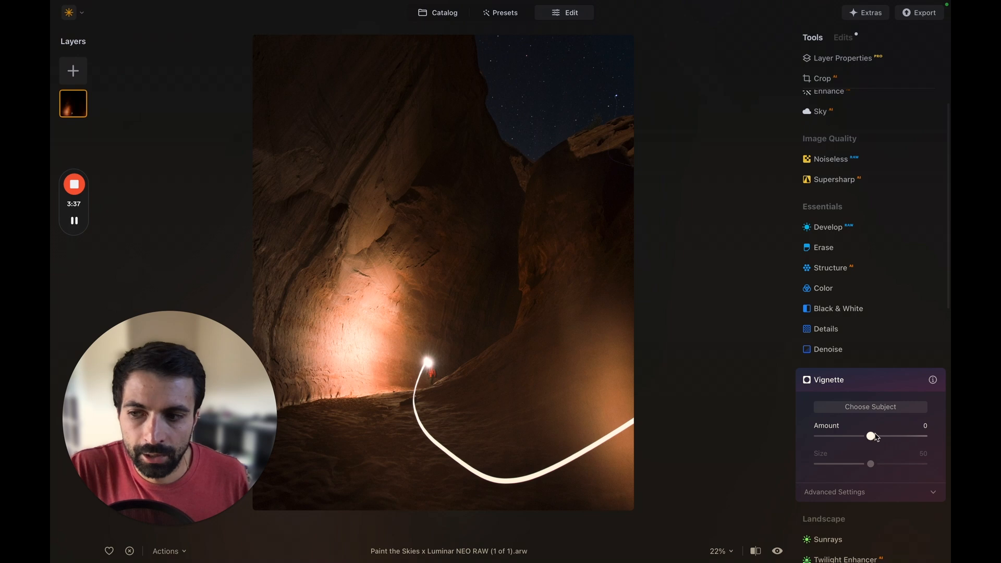
drag(871, 436, 867, 437)
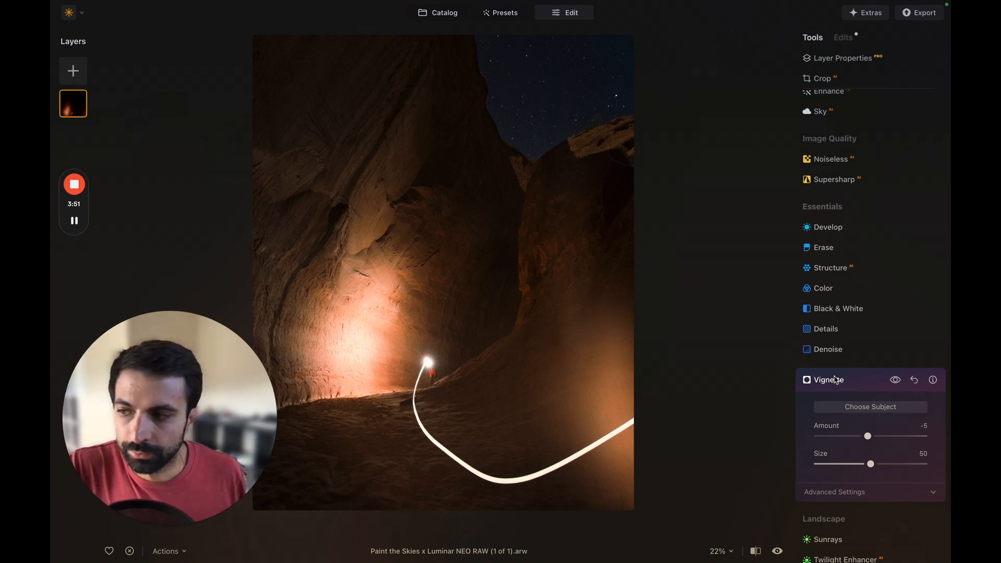
click(836, 380)
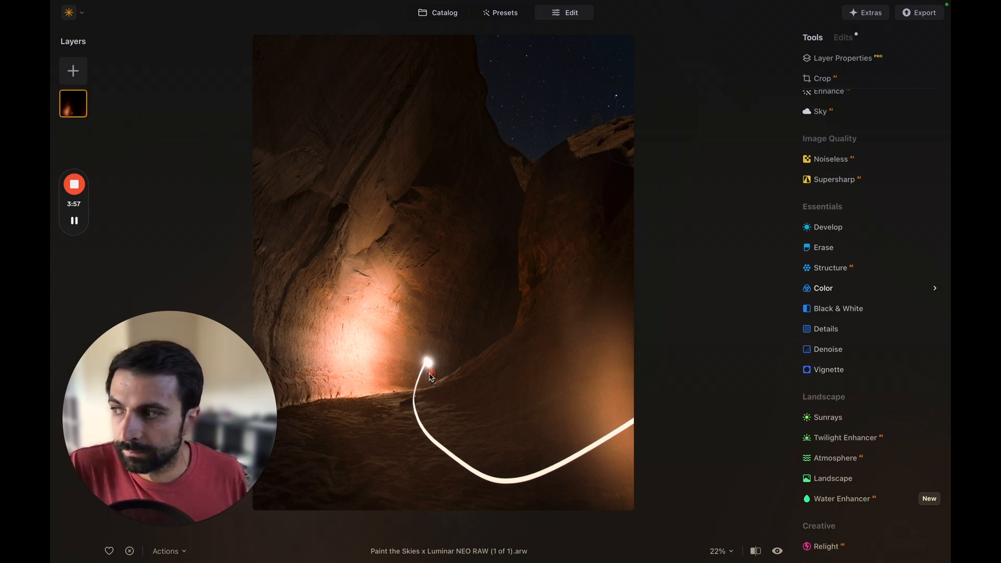
Raise Saturation and Vibrance slightly for the whole photo with the Color tool and close it
click(821, 287)
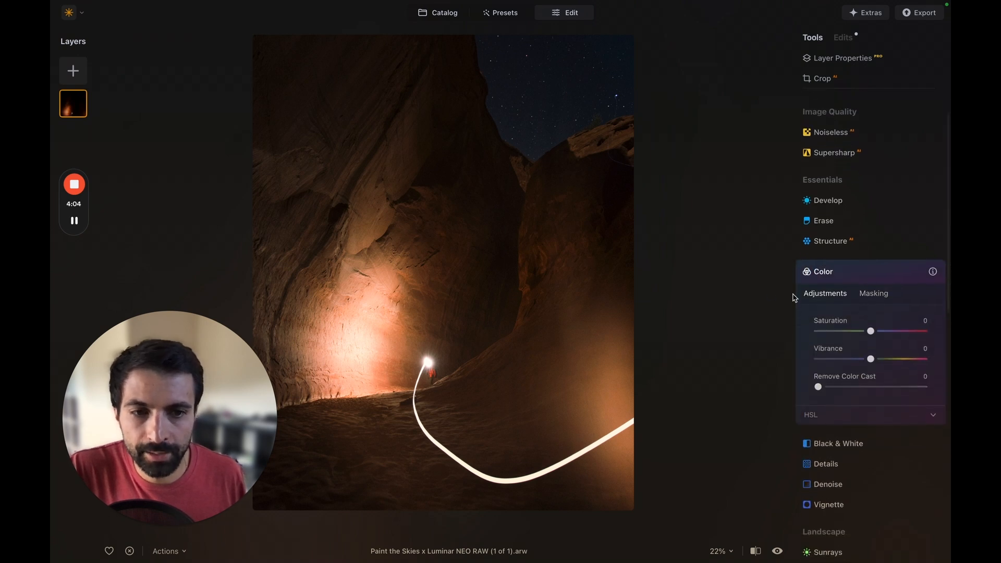
click(873, 289)
click(829, 289)
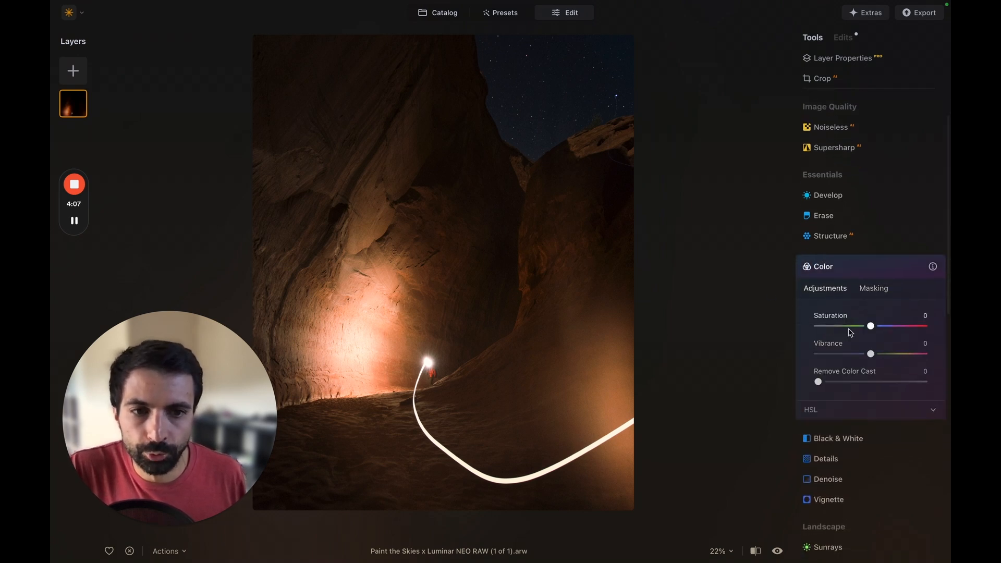
drag(871, 329, 873, 357)
click(817, 267)
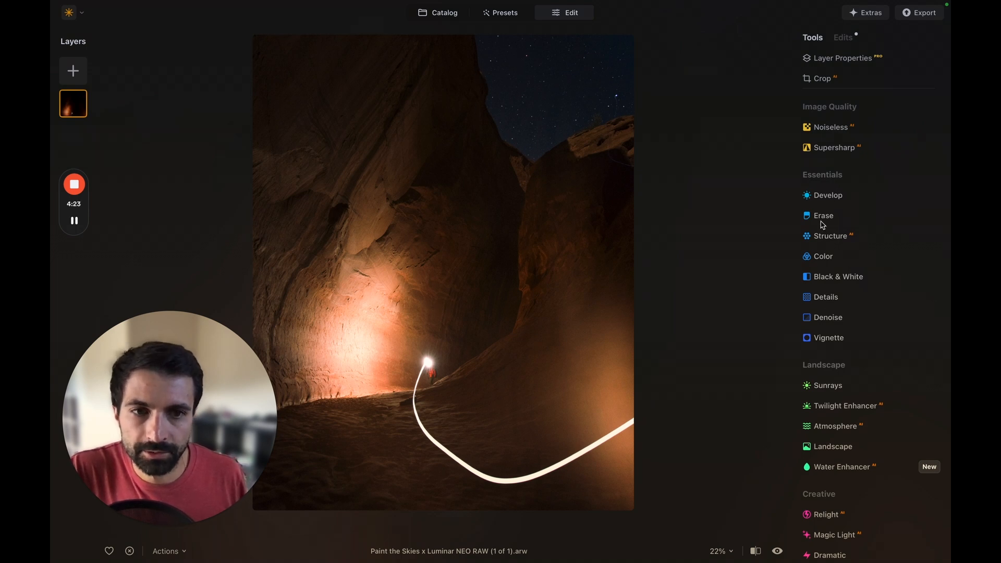
Paint a new Develop brush mask over the bright glow on the right-hand rock and the lit left canyon wall, using brush sizes 124 and 172
click(825, 196)
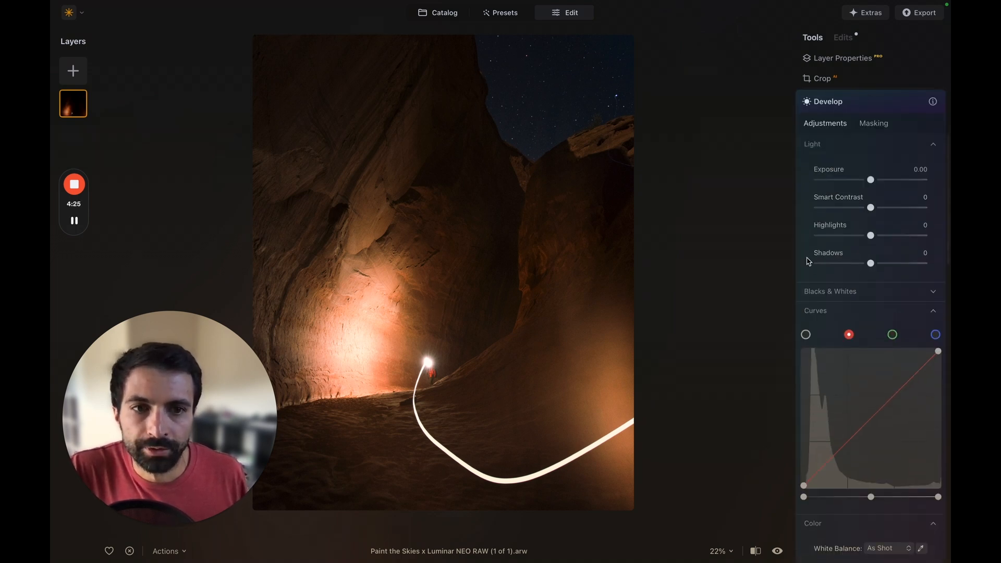
click(868, 125)
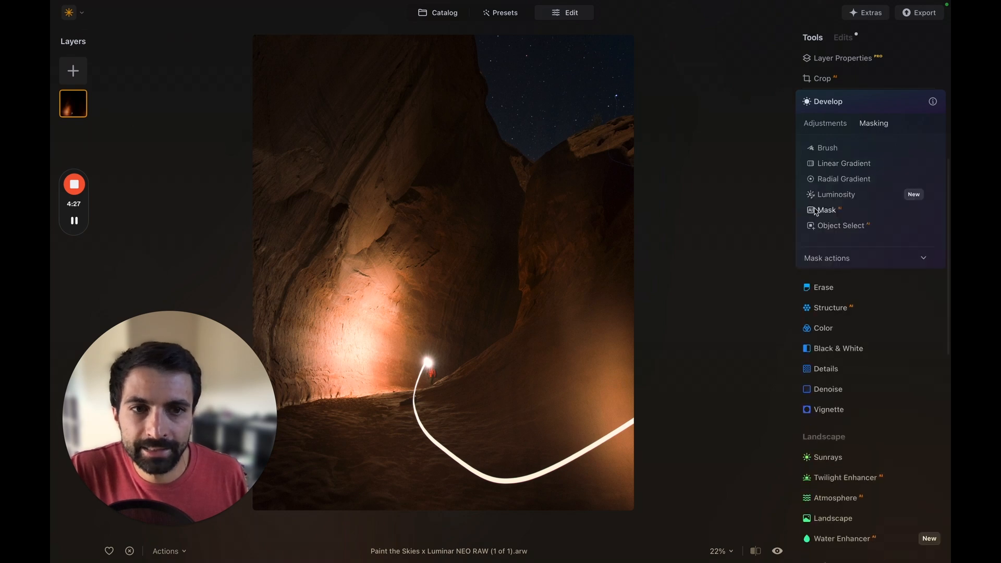
click(828, 150)
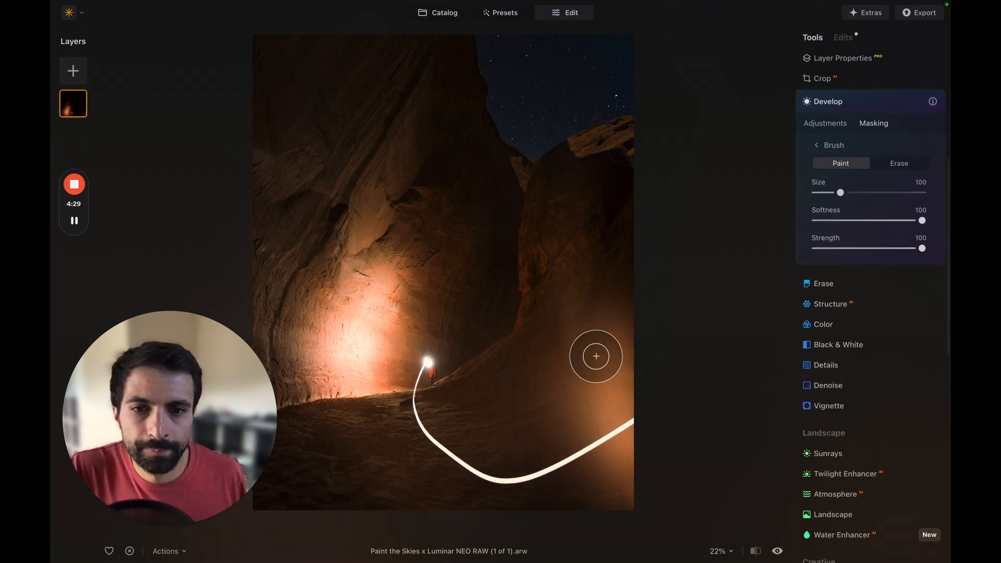
key(bracketright)
key(bracketright)
key(bracketright)
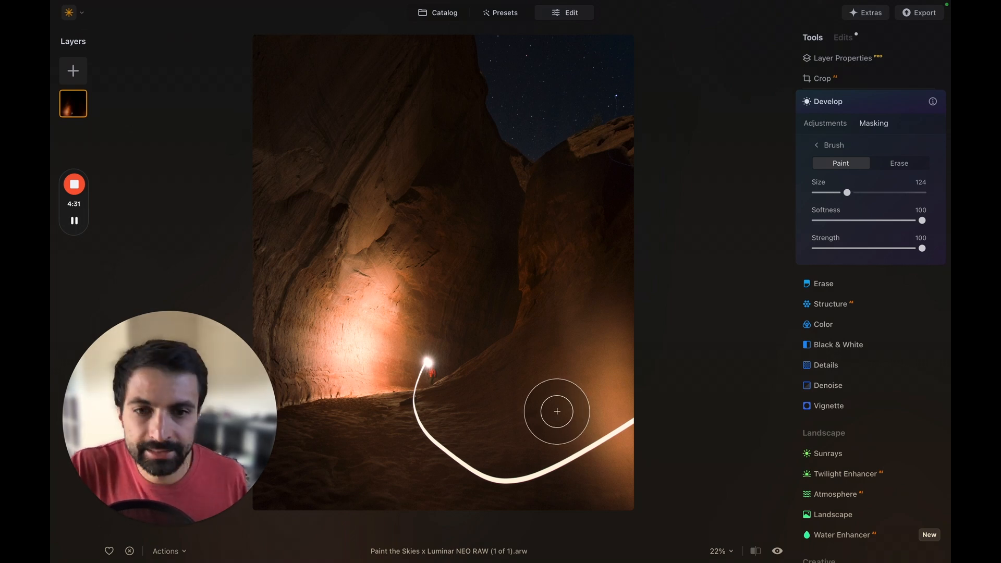
mouse_move(578, 379)
mouse_down()
mouse_move(586, 315)
mouse_move(601, 362)
mouse_move(589, 395)
mouse_move(516, 422)
mouse_move(614, 378)
mouse_move(608, 345)
mouse_move(567, 358)
mouse_move(552, 379)
mouse_move(560, 373)
mouse_move(623, 463)
mouse_move(612, 478)
mouse_move(643, 448)
mouse_move(619, 492)
mouse_up()
mouse_move(644, 479)
mouse_down()
mouse_move(615, 487)
mouse_move(620, 443)
mouse_up()
mouse_move(384, 273)
mouse_down()
mouse_move(362, 311)
mouse_move(357, 353)
mouse_move(337, 368)
mouse_move(340, 299)
mouse_move(362, 304)
mouse_move(362, 358)
mouse_up()
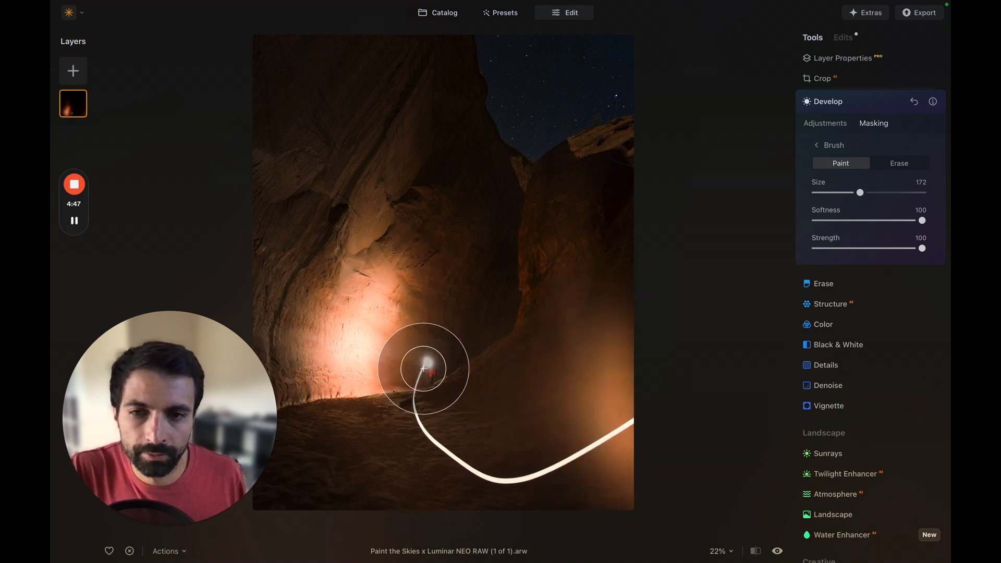
Darken the masked bright areas by setting their Exposure to -0.54
click(819, 125)
drag(871, 180, 865, 183)
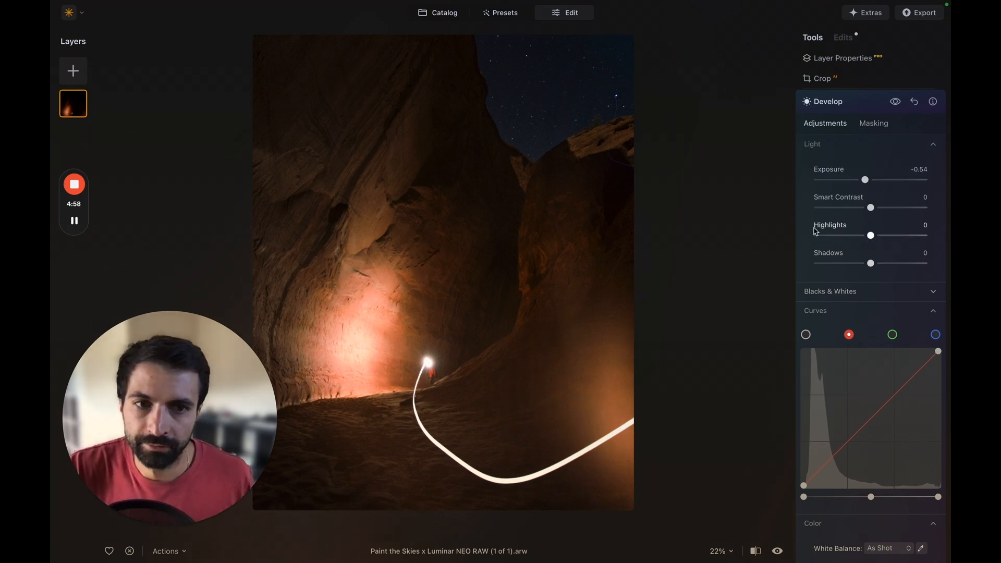
Lower Highlights to -10 in the masked bright areas and close the Develop tool
drag(871, 236, 865, 239)
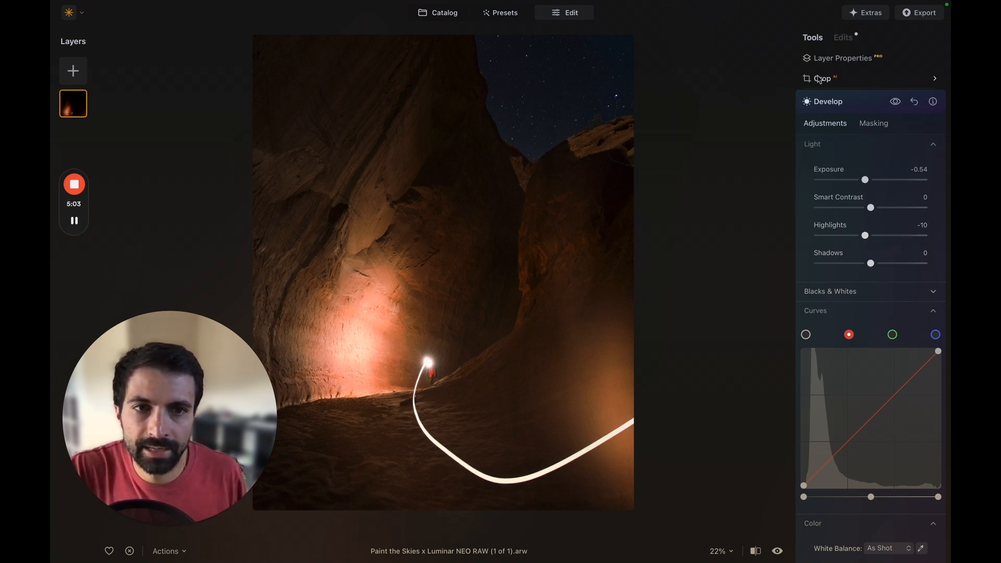
click(816, 104)
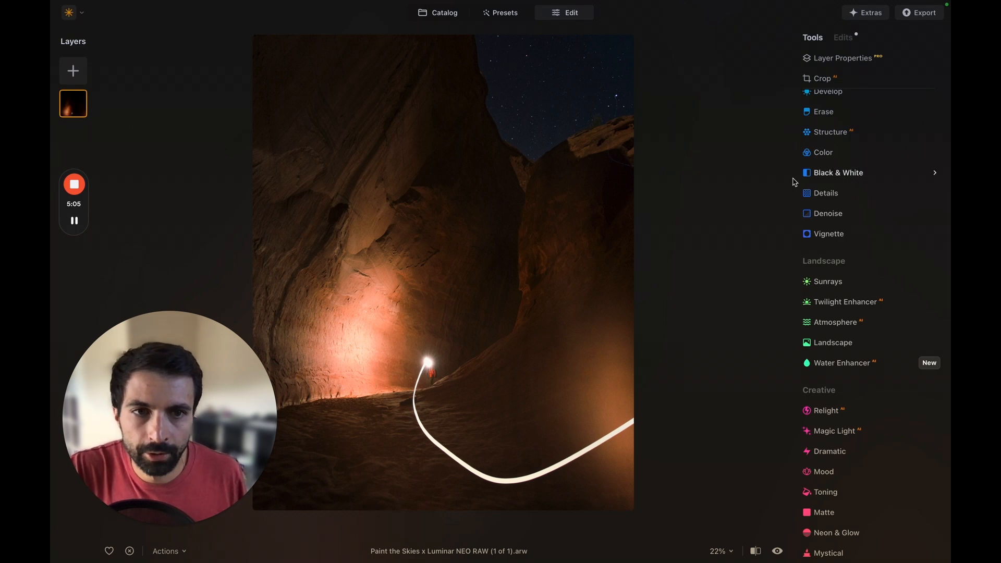
Paint a new Develop brush mask over the starry sky, using a brush size of 148
scroll(816, 208, up, 3)
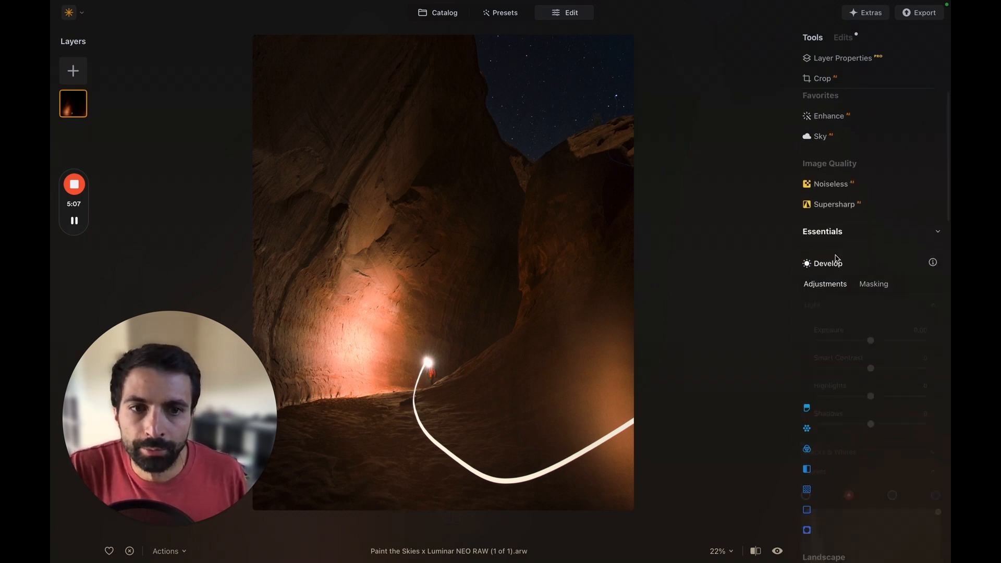
click(824, 254)
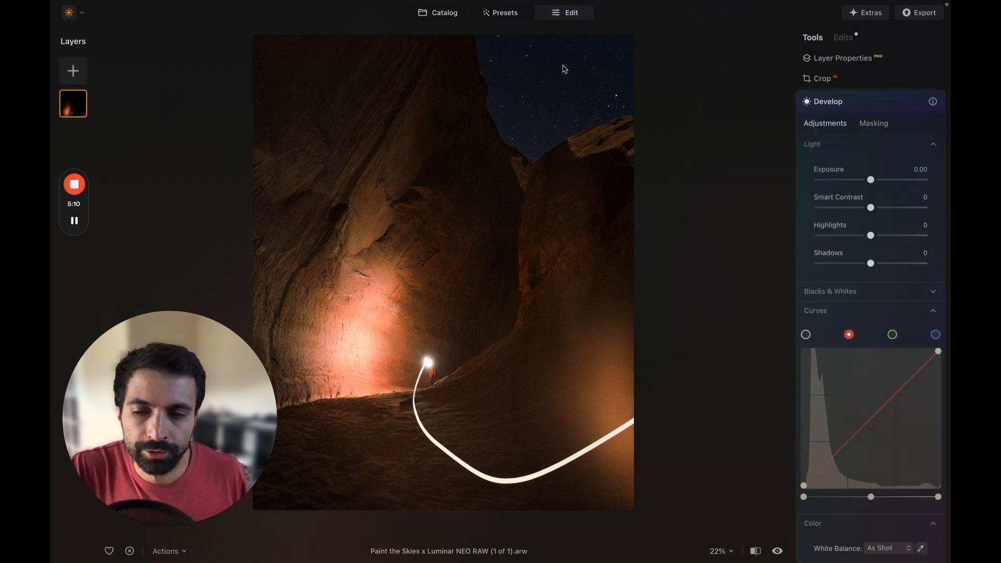
click(866, 125)
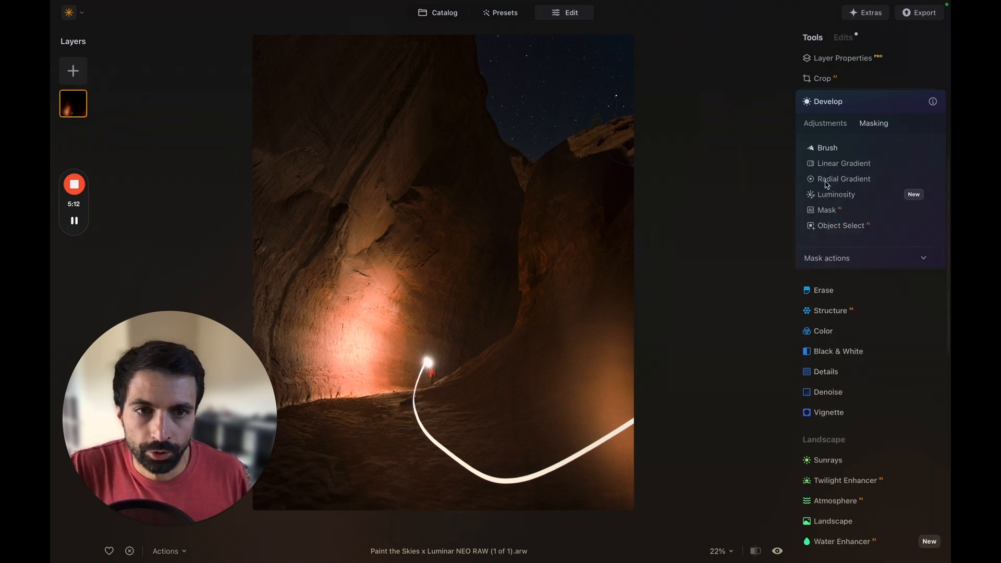
click(826, 148)
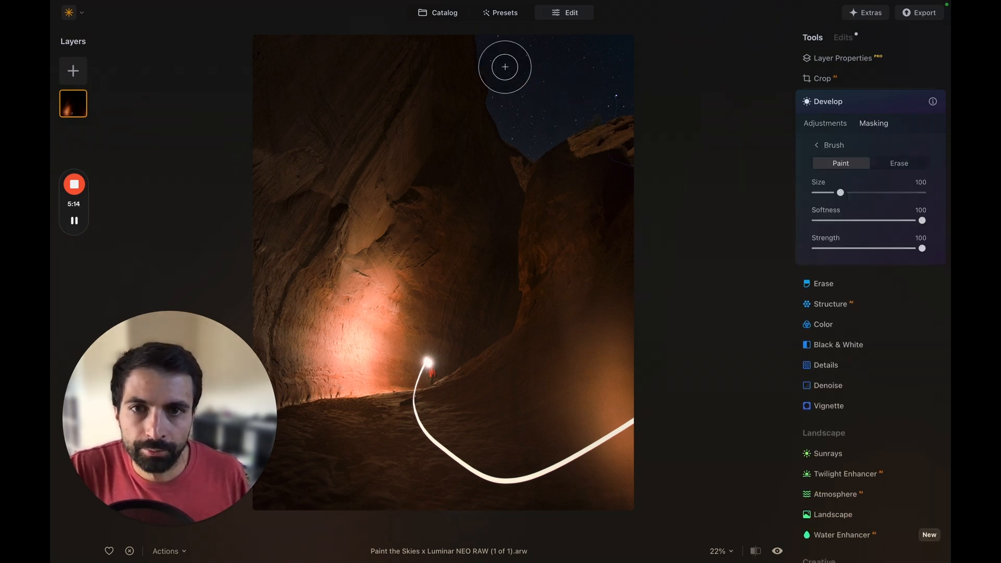
key(])
key(])
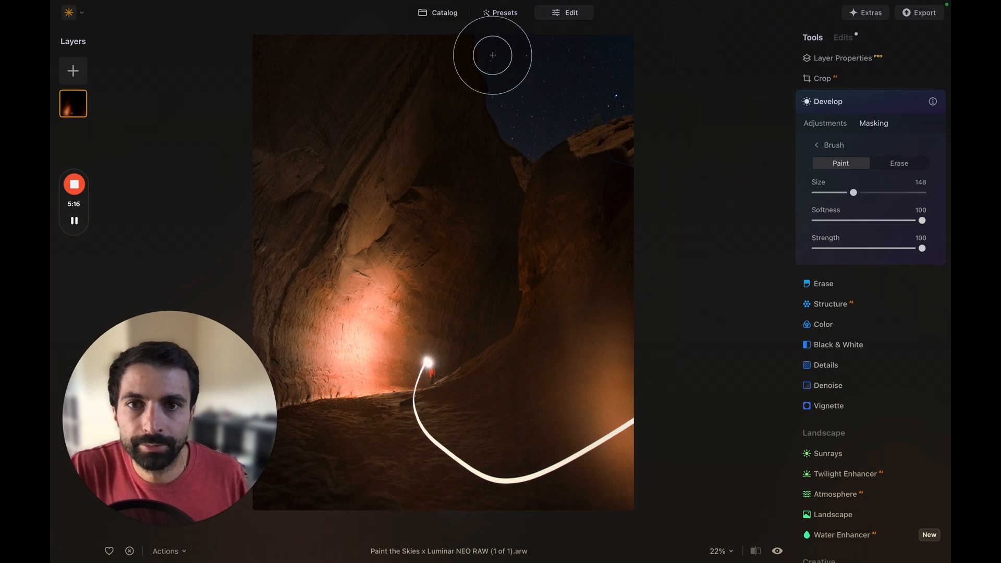
mouse_move(496, 65)
mouse_down()
mouse_move(533, 129)
mouse_move(619, 85)
mouse_move(619, 68)
mouse_move(599, 60)
mouse_move(534, 54)
mouse_move(542, 120)
mouse_move(541, 98)
mouse_move(608, 56)
mouse_up()
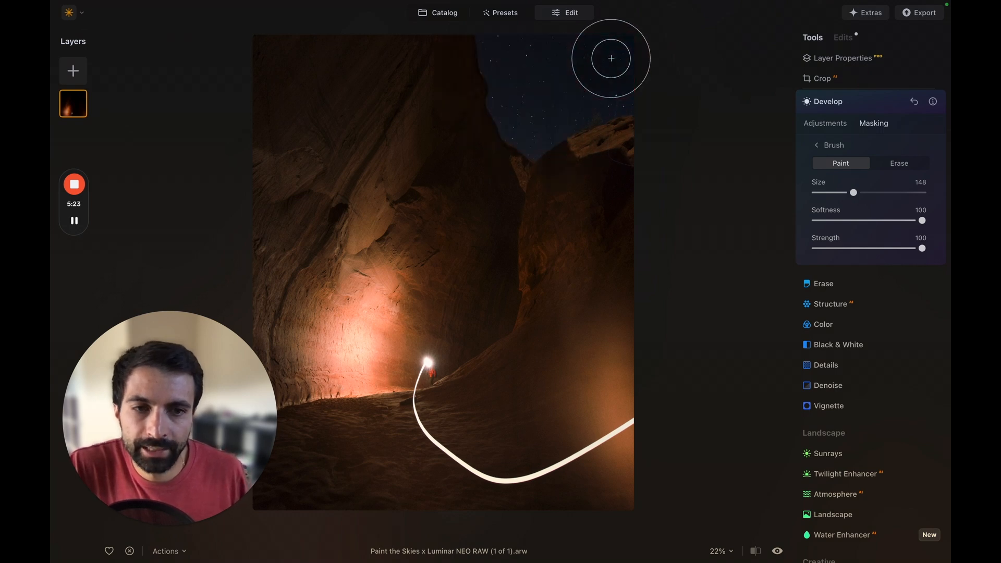
Brighten the masked sky with Exposure 0.60, Smart Contrast 5 and Shadows 11, and close the Develop tool
click(825, 123)
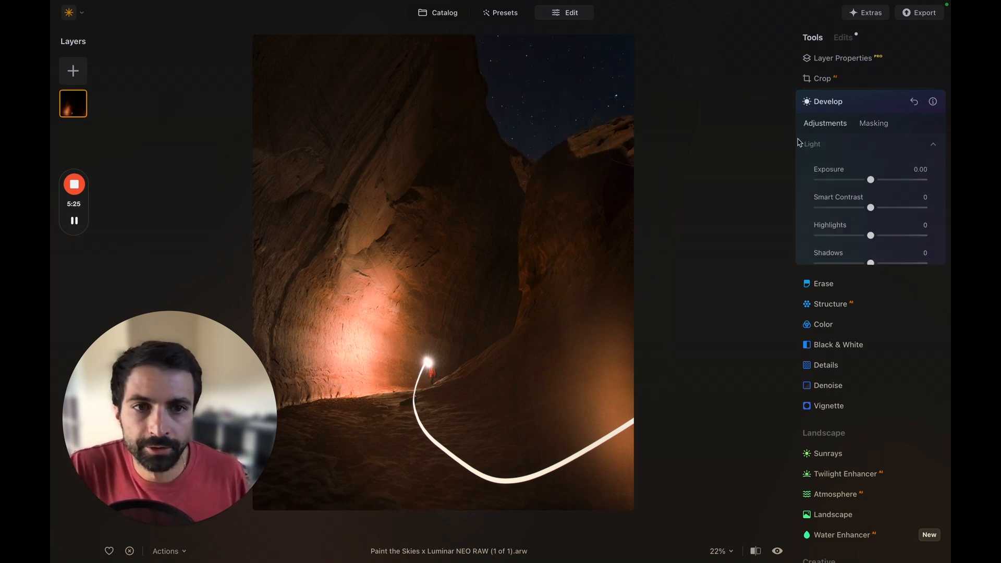
drag(871, 182, 873, 181)
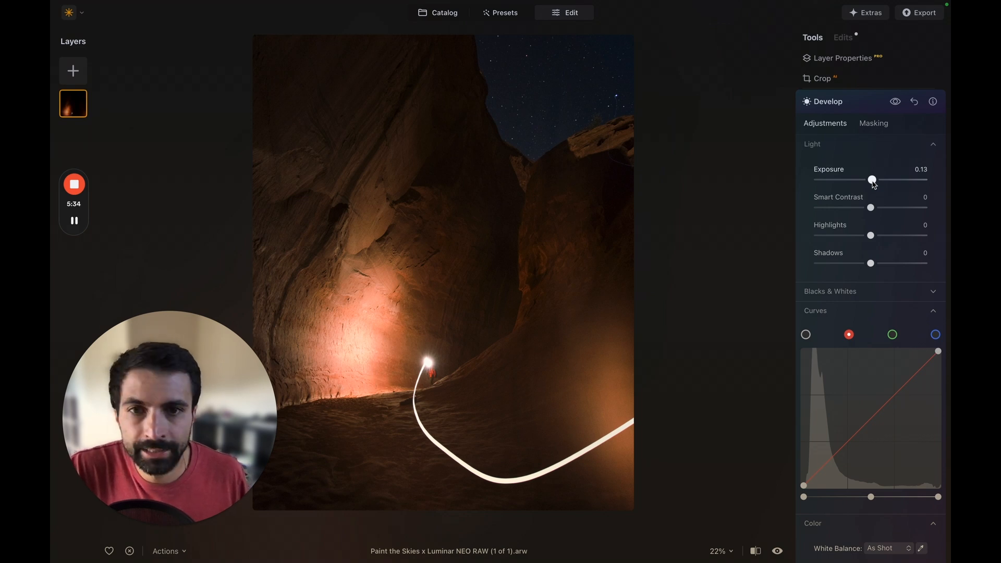
drag(871, 264, 876, 263)
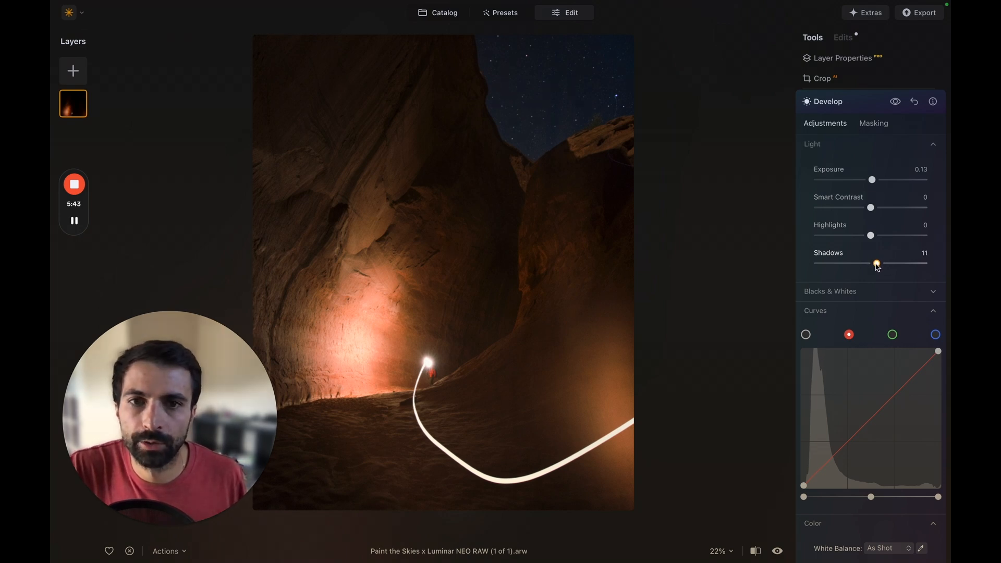
drag(871, 208, 879, 183)
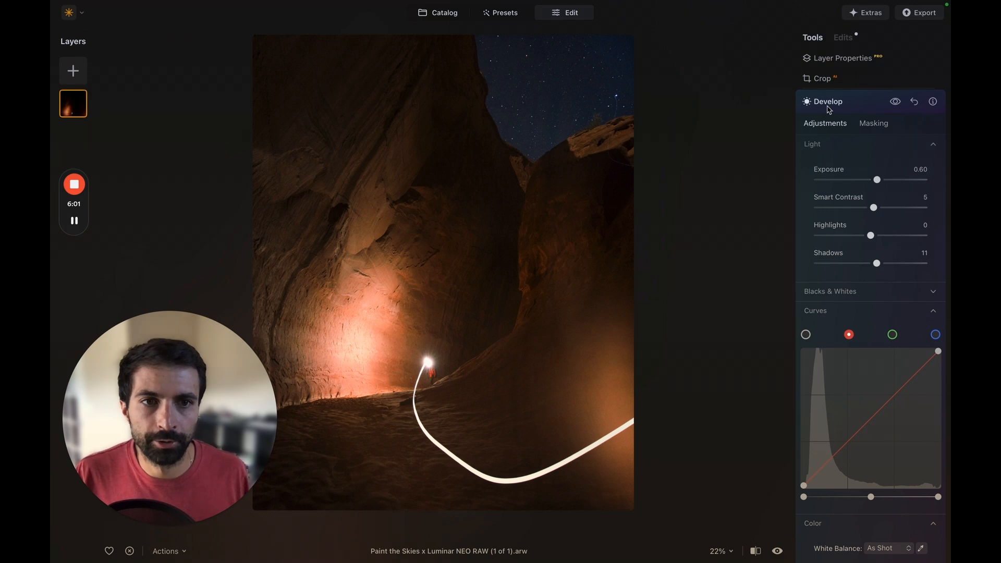
click(828, 104)
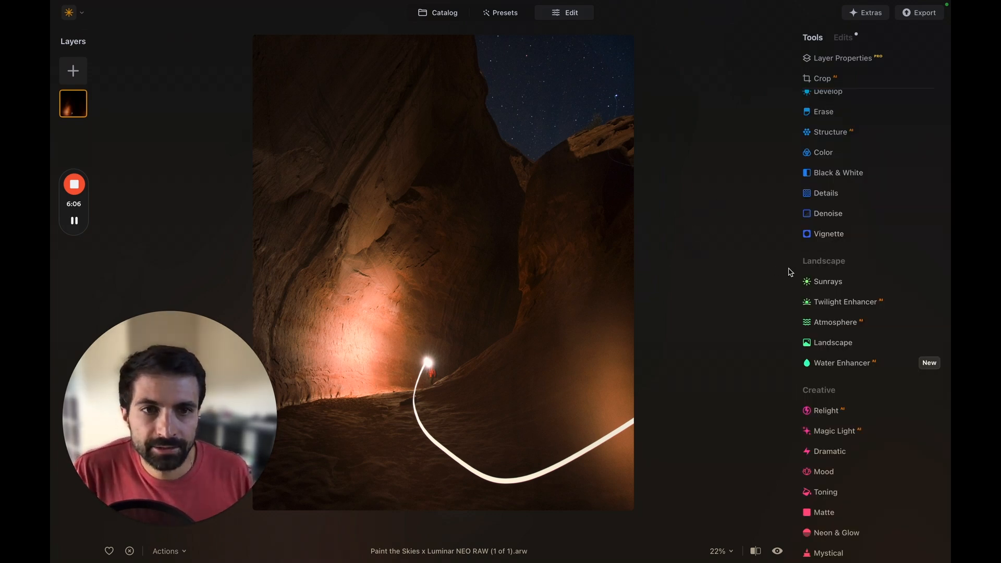
Shift individual hues for the whole photo in the Color tool's HSL section: Red 10, Orange 3 and Green 15
scroll(811, 256, up, 1)
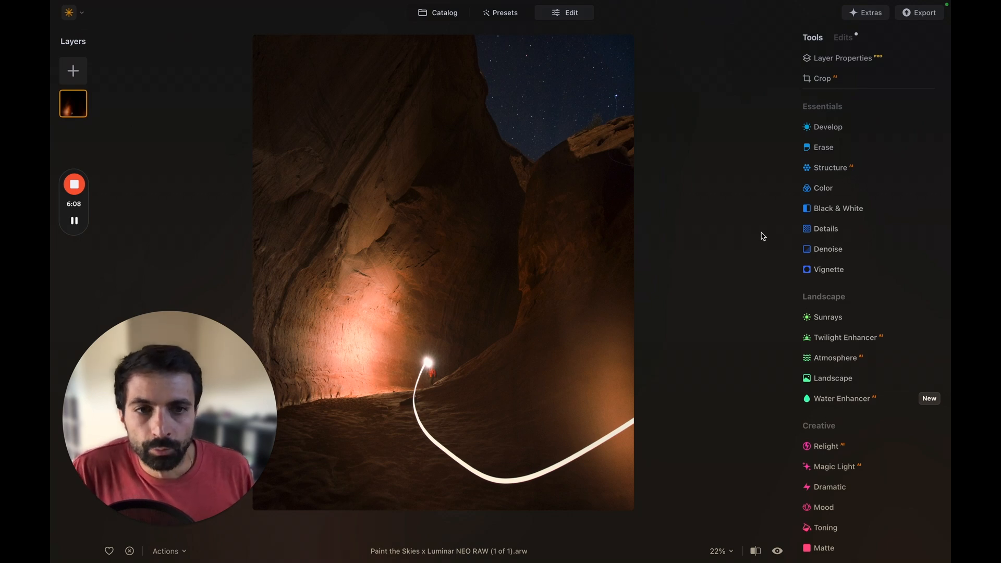
click(823, 189)
click(819, 344)
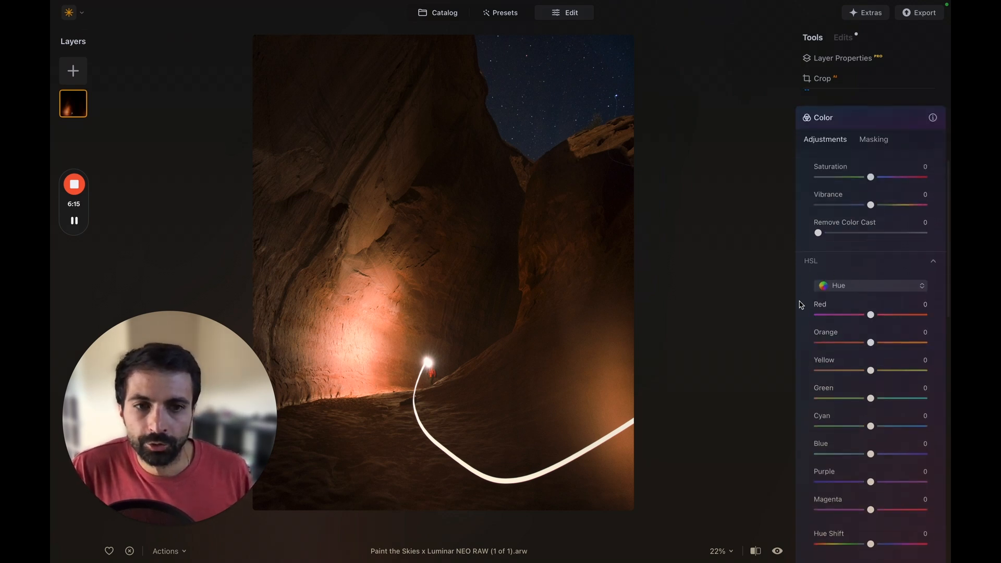
scroll(801, 315, down, 1)
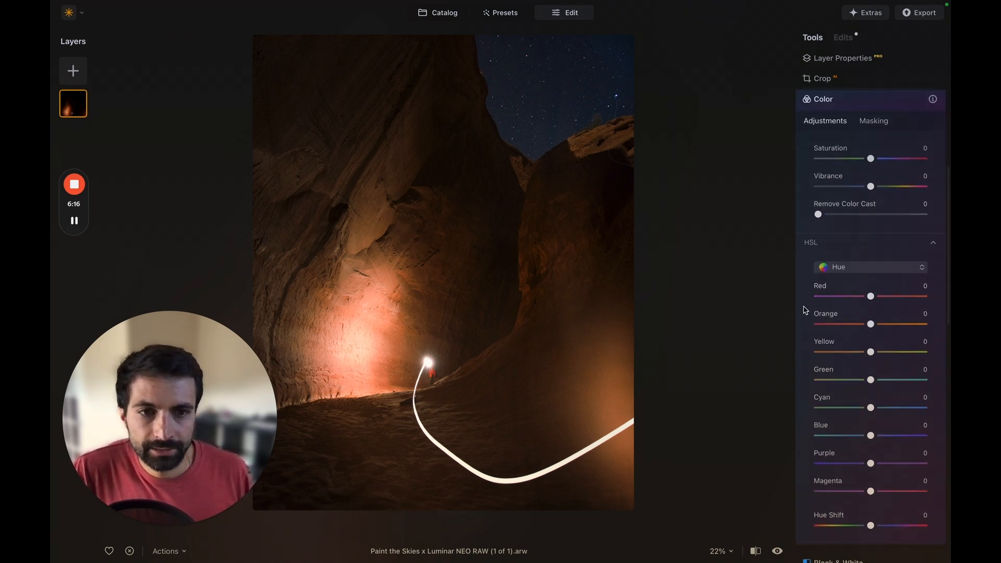
click(854, 271)
click(845, 276)
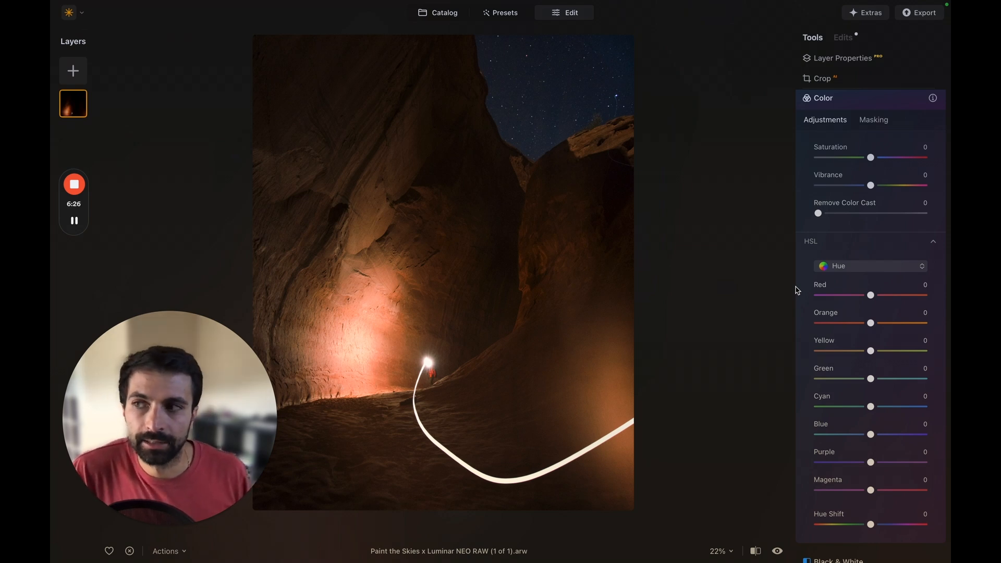
scroll(870, 295, down, 1)
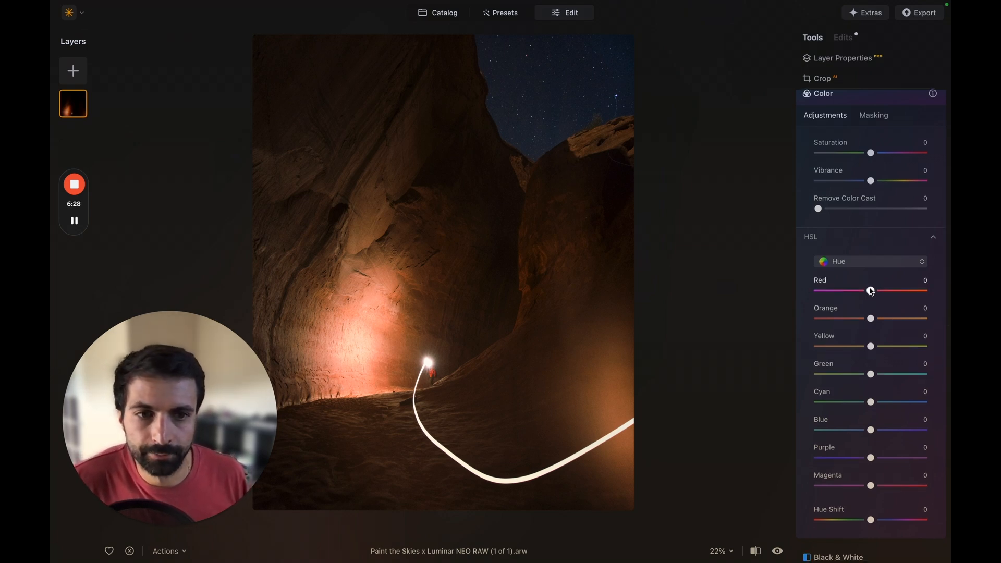
scroll(873, 293, up, 1)
scroll(874, 297, up, 1)
drag(874, 302, 878, 302)
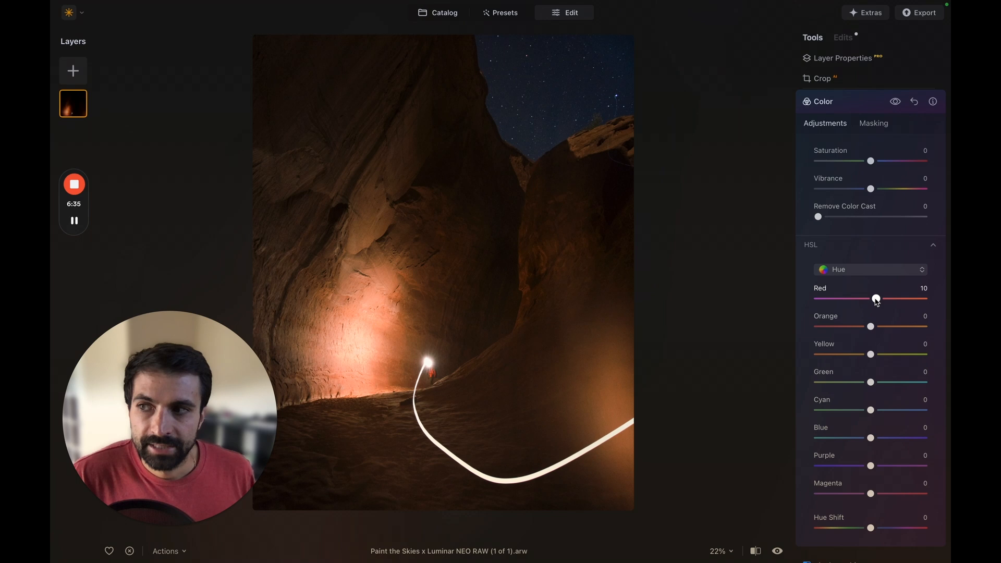
drag(871, 383, 881, 386)
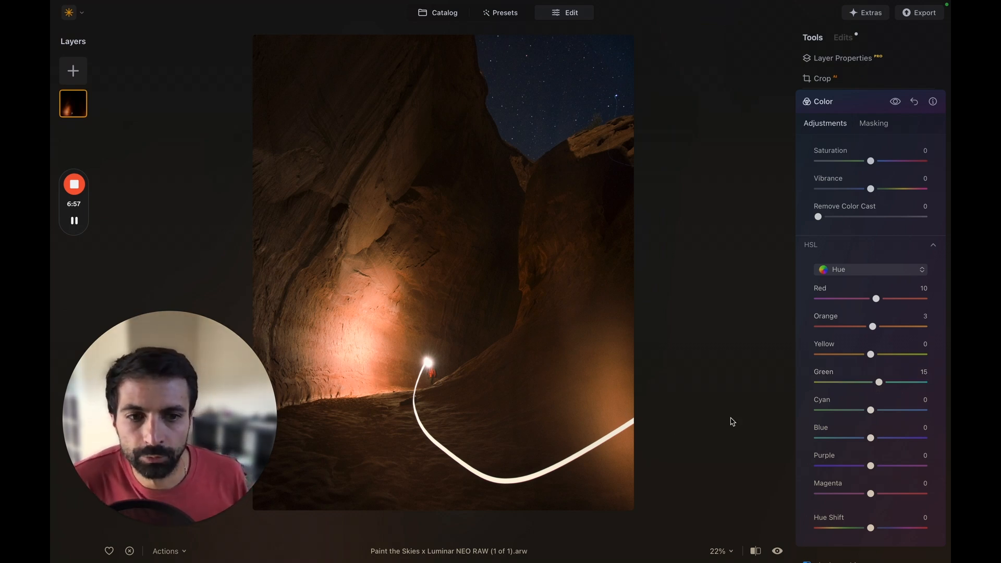
Set the HSL hue of Blue to 15 and Magenta to 22, with a Hue Shift of -2
drag(871, 438, 879, 440)
drag(871, 493, 886, 495)
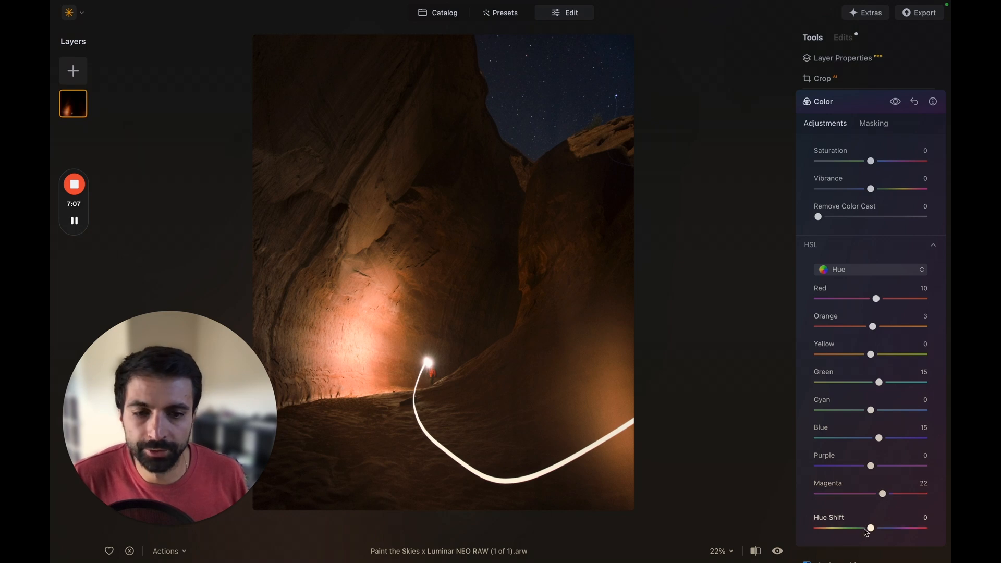
drag(871, 528, 870, 530)
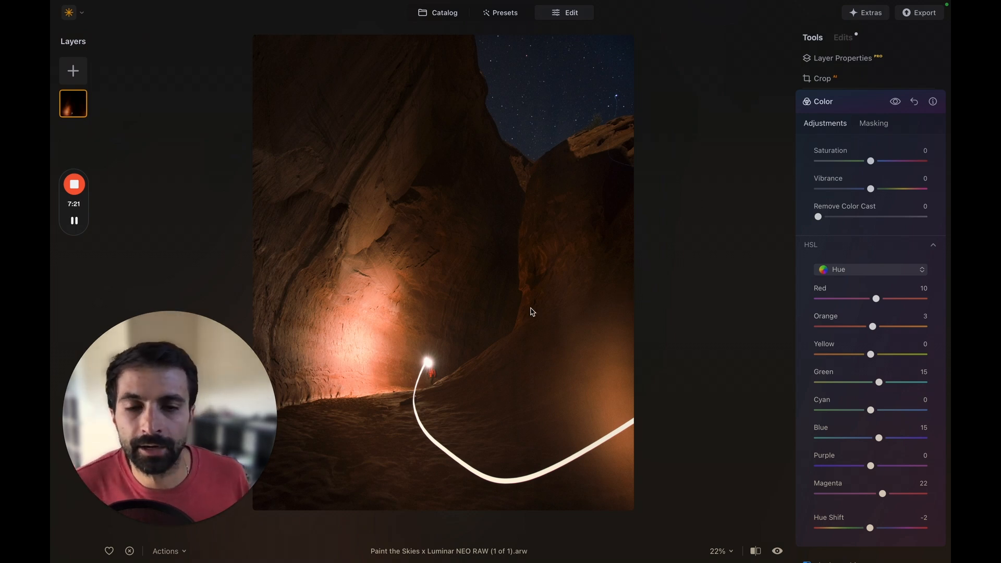
Raise Saturation and Vibrance to 3 each and close the Color tool
drag(870, 161, 876, 164)
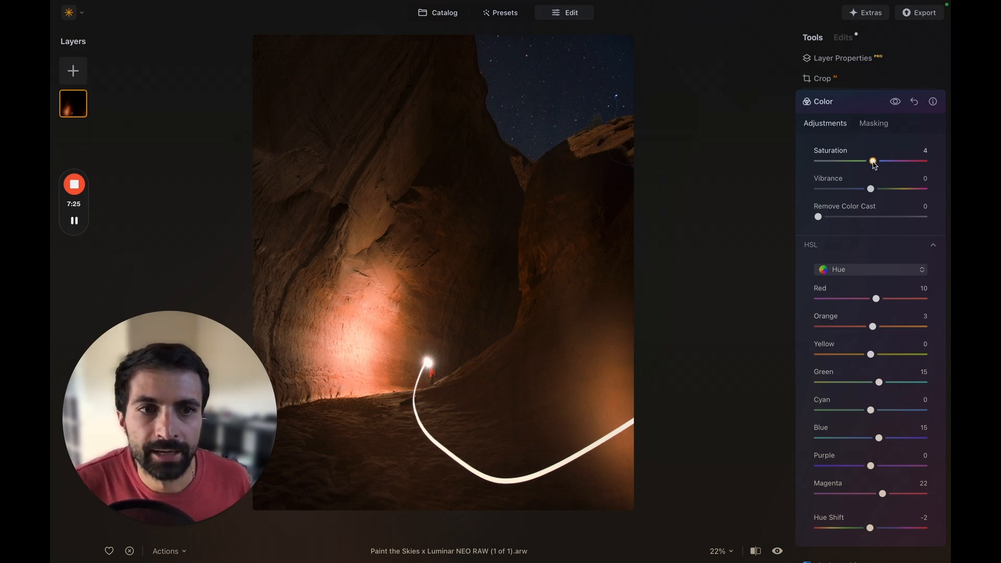
drag(870, 188, 872, 192)
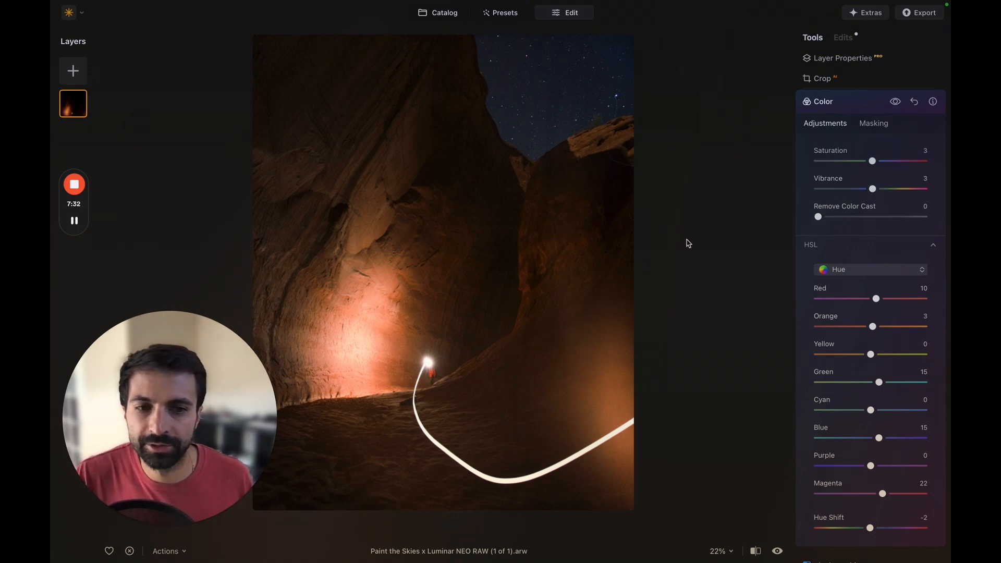
click(840, 106)
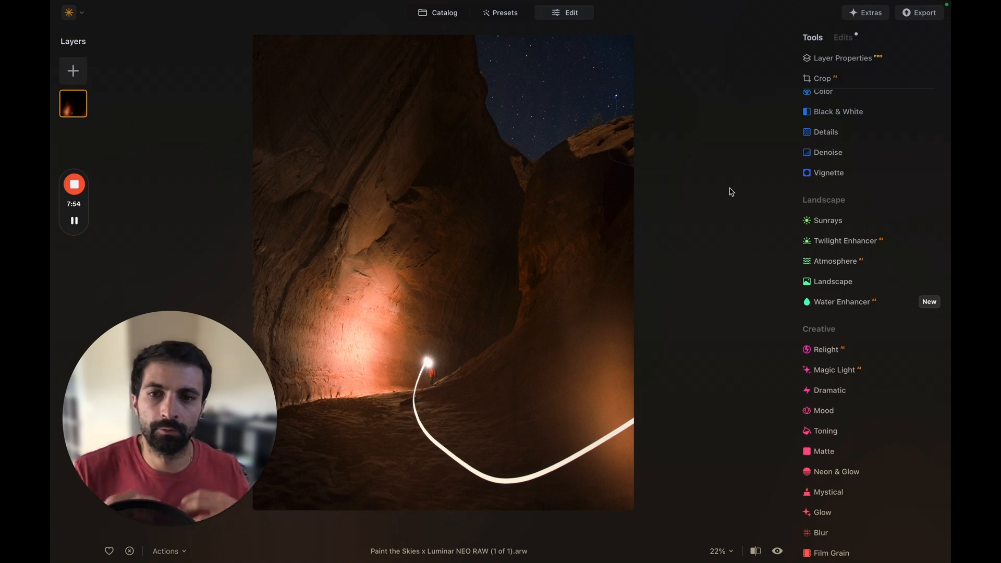
Apply the Landscape tool with Golden Hour 12 and Dehaze 7, and close it
click(823, 284)
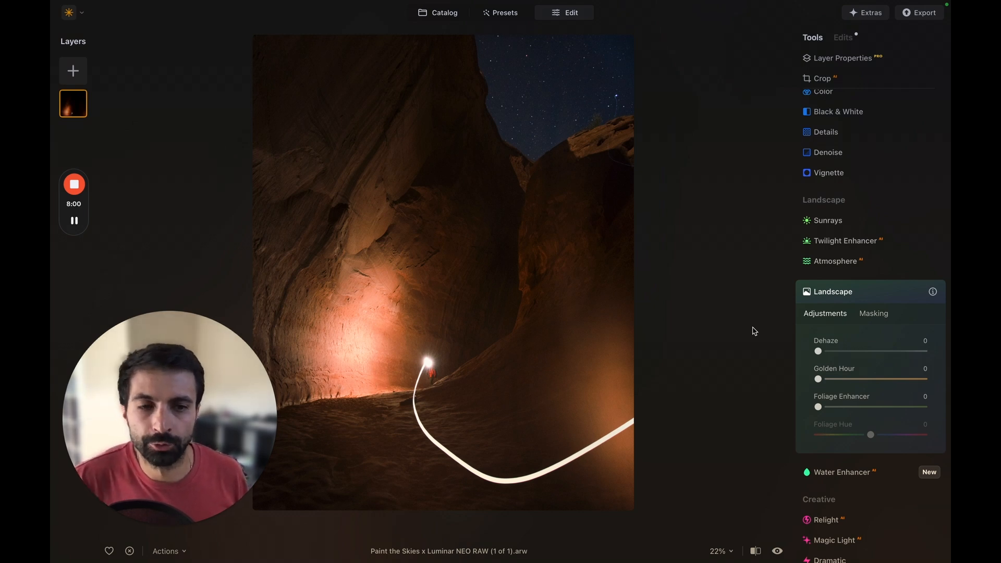
click(838, 380)
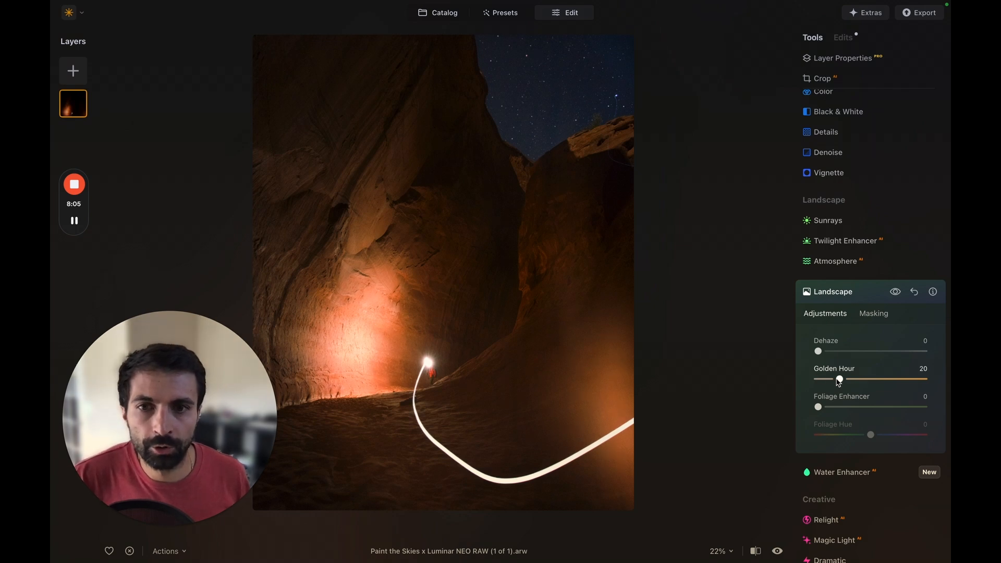
drag(838, 382, 830, 382)
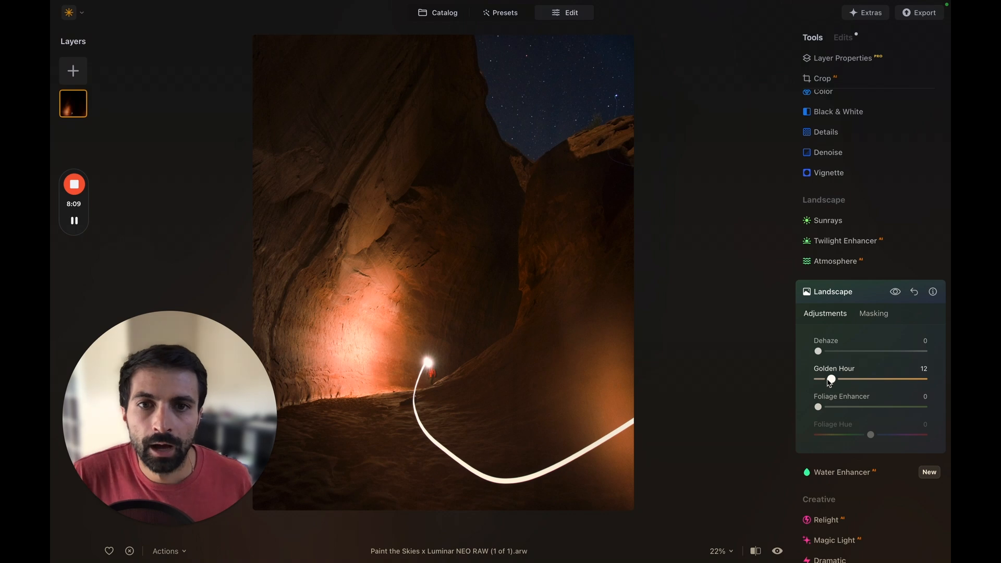
drag(821, 351, 824, 355)
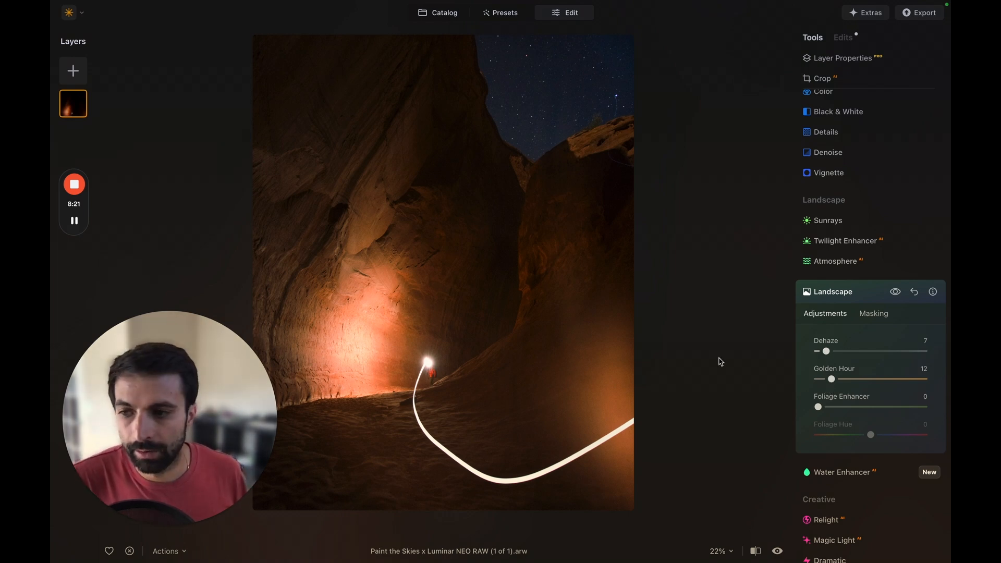
click(839, 292)
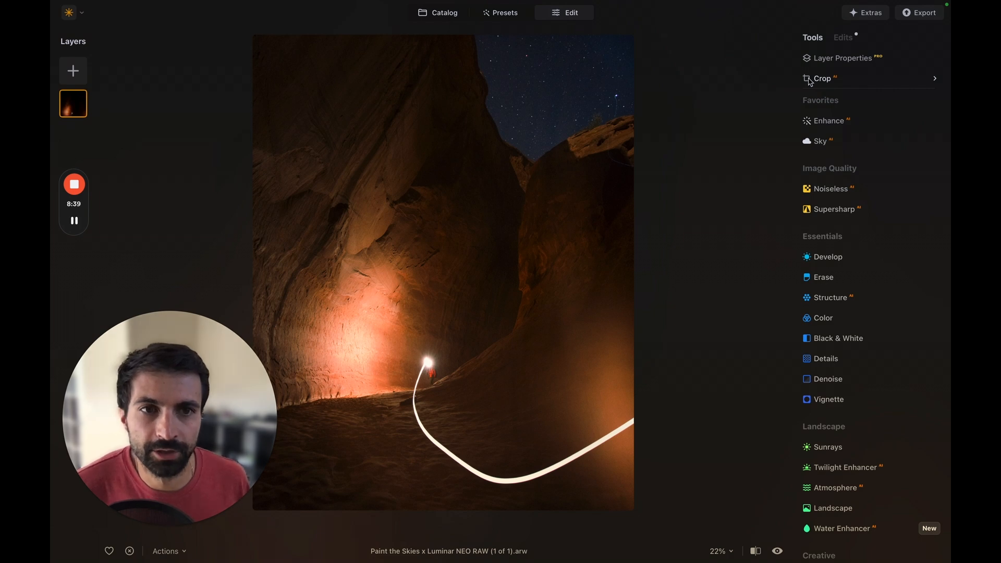
Move the photo slightly upward within the 4:5 crop frame and apply the crop
click(810, 79)
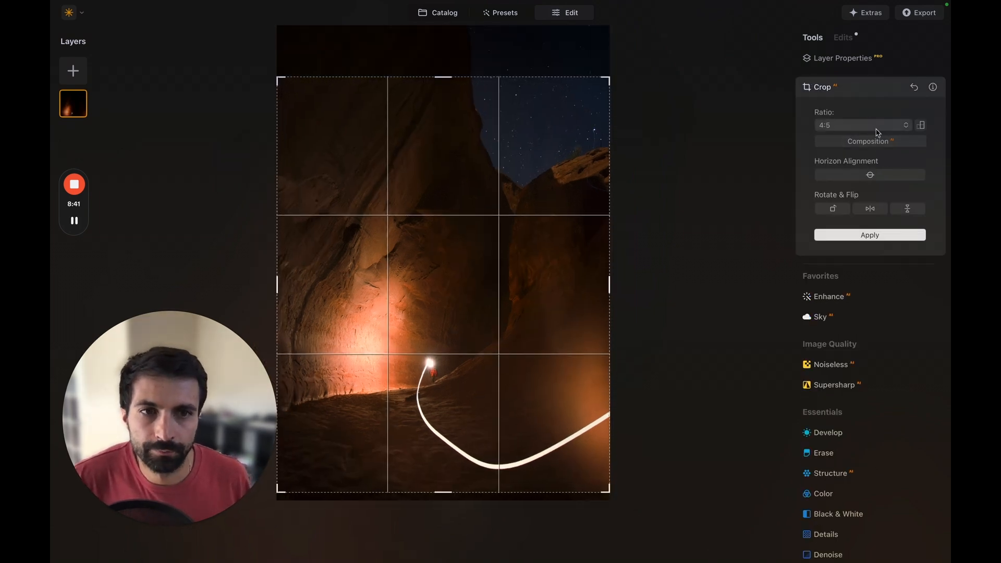
drag(537, 190, 538, 187)
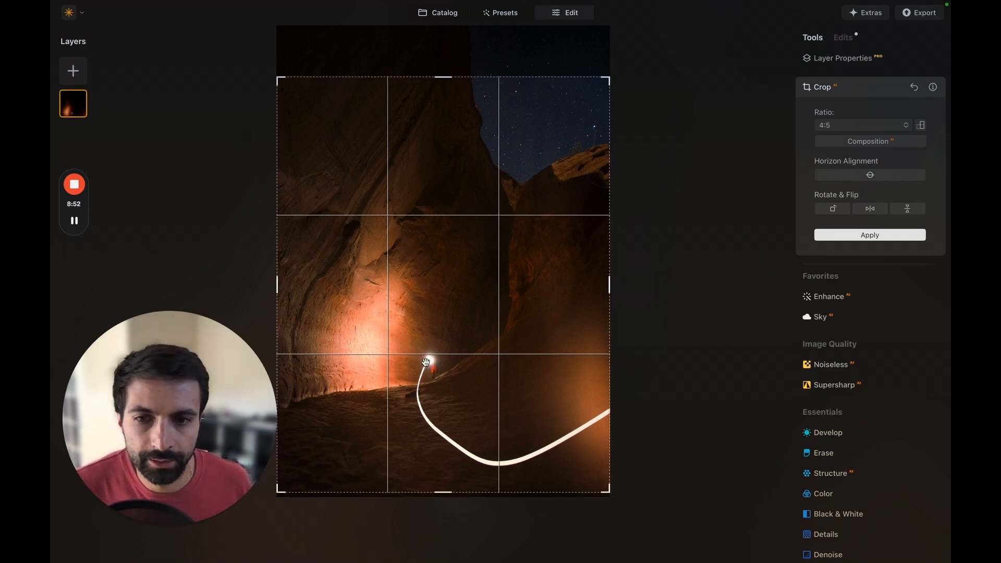
click(875, 236)
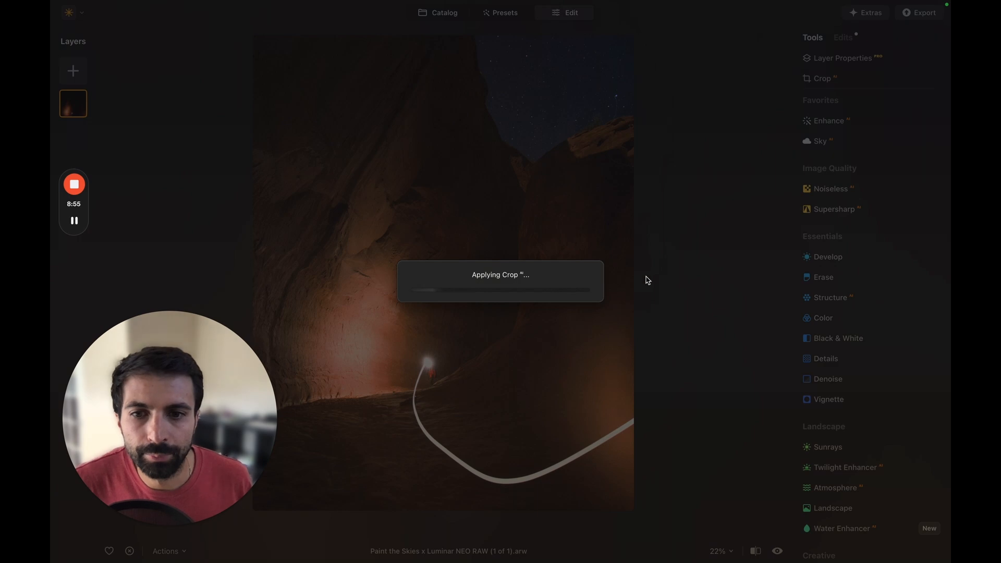